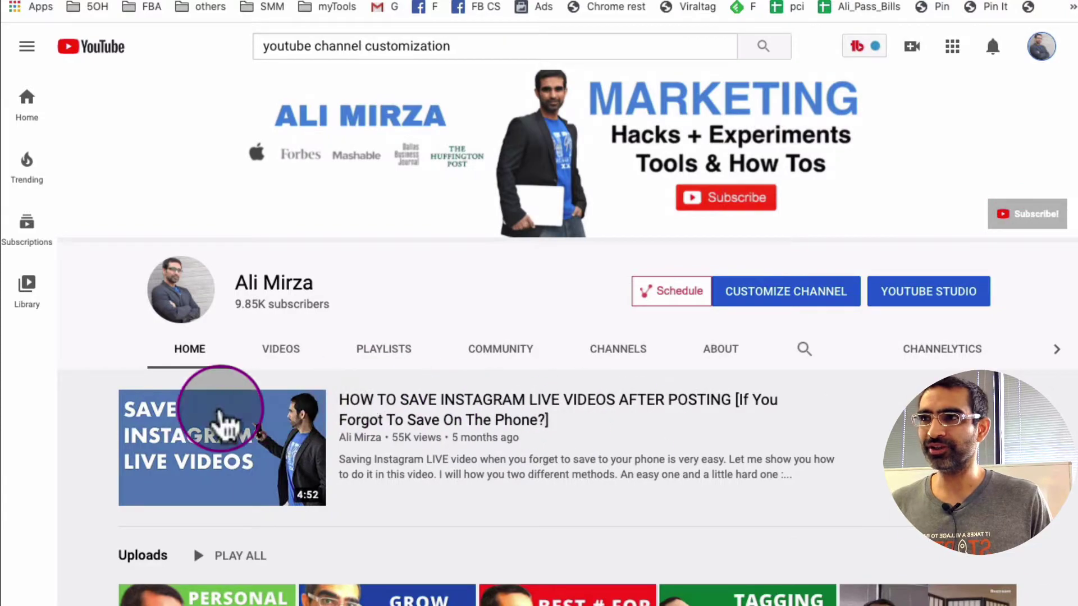
# Switch from YouTube to YouTube Studio through the avatar menu and scroll the sidebar.
pyautogui.scroll(-2, 396, 444)
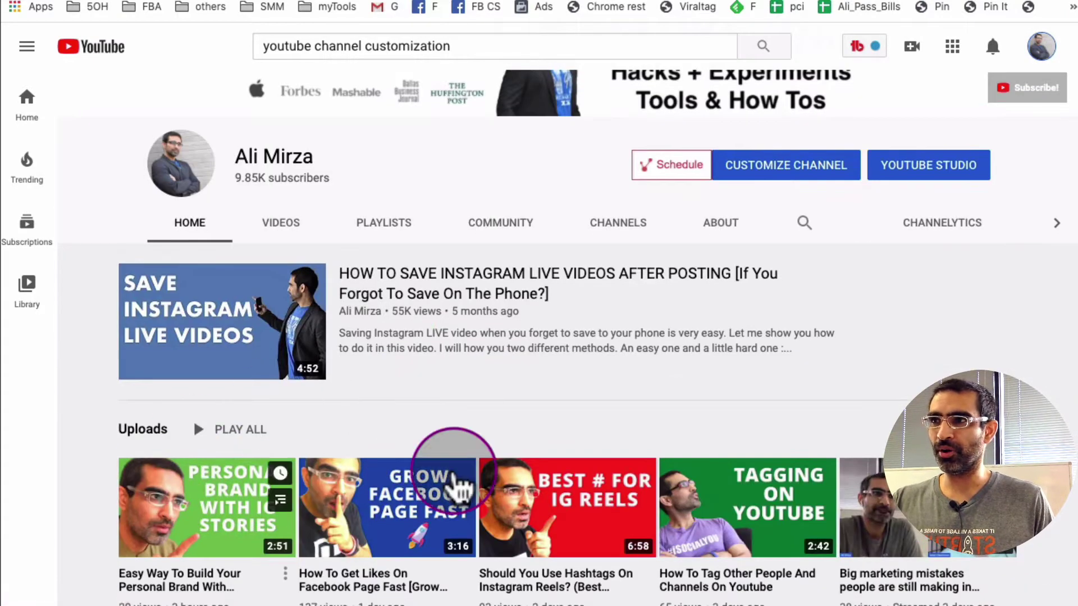
pyautogui.scroll(-3, 457, 487)
pyautogui.scroll(5, 465, 482)
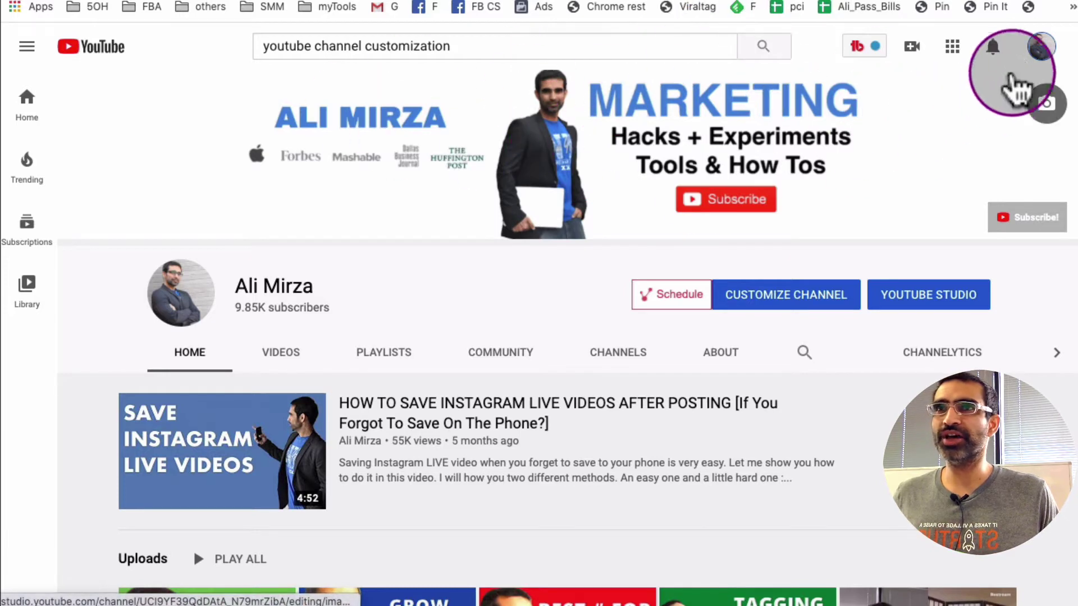
pyautogui.click(1036, 54)
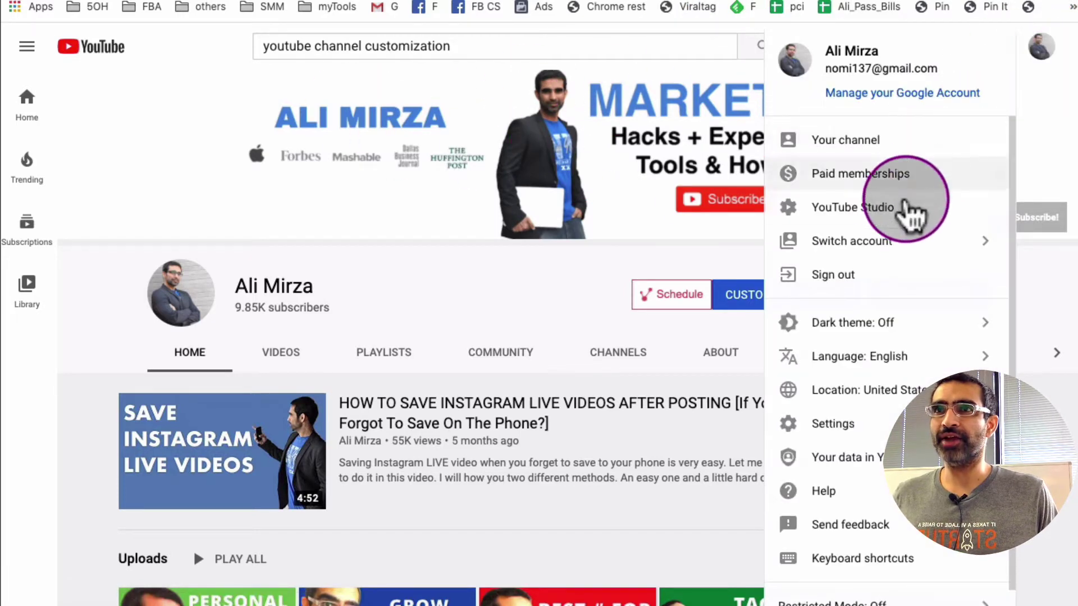
pyautogui.click(874, 209)
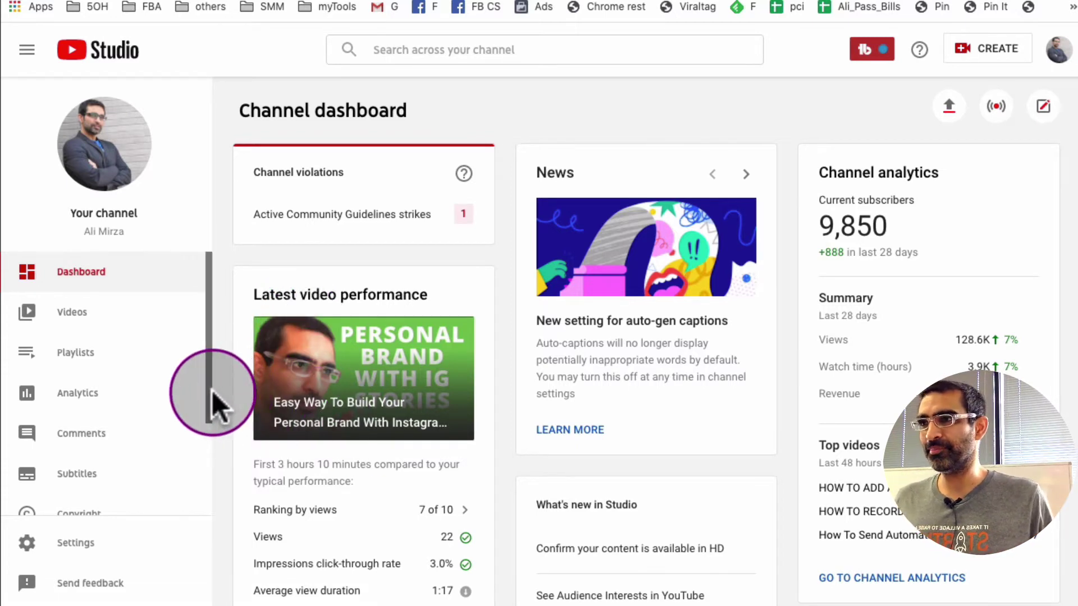
pyautogui.moveTo(211, 391); pyautogui.dragTo(220, 500)
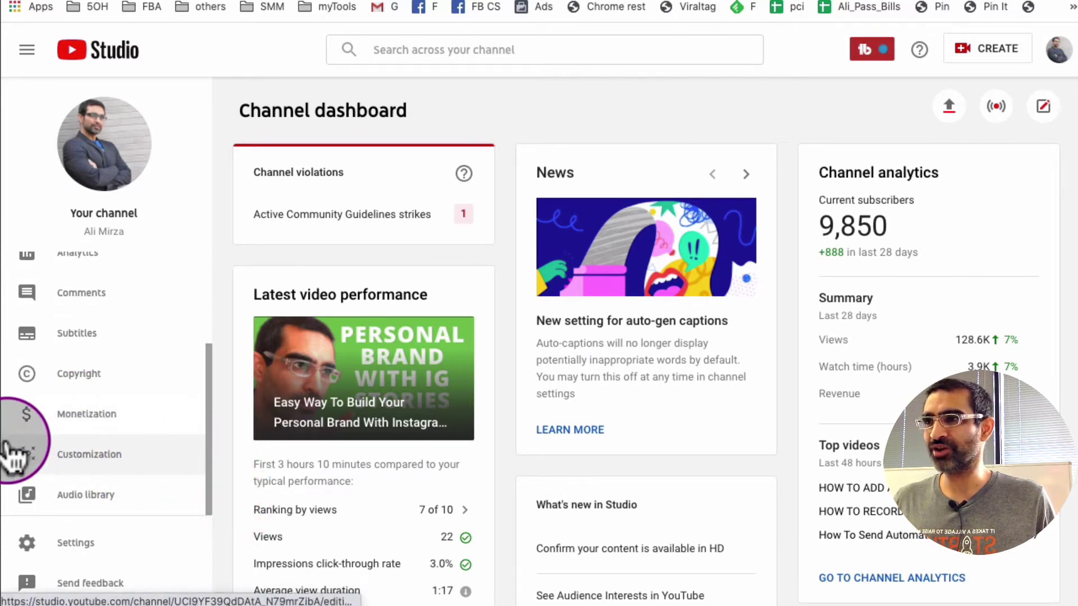
# Open Customization from the Studio sidebar to view the Layout tab's trailer and spotlight settings.
pyautogui.click(113, 448)
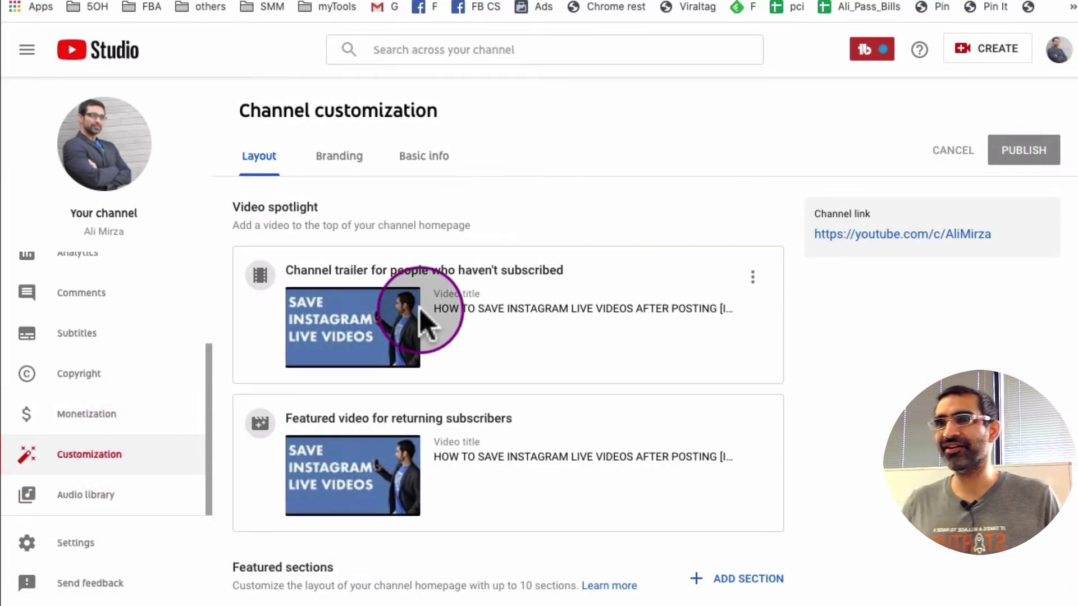
pyautogui.scroll(-8, 449, 334)
pyautogui.scroll(8, 452, 338)
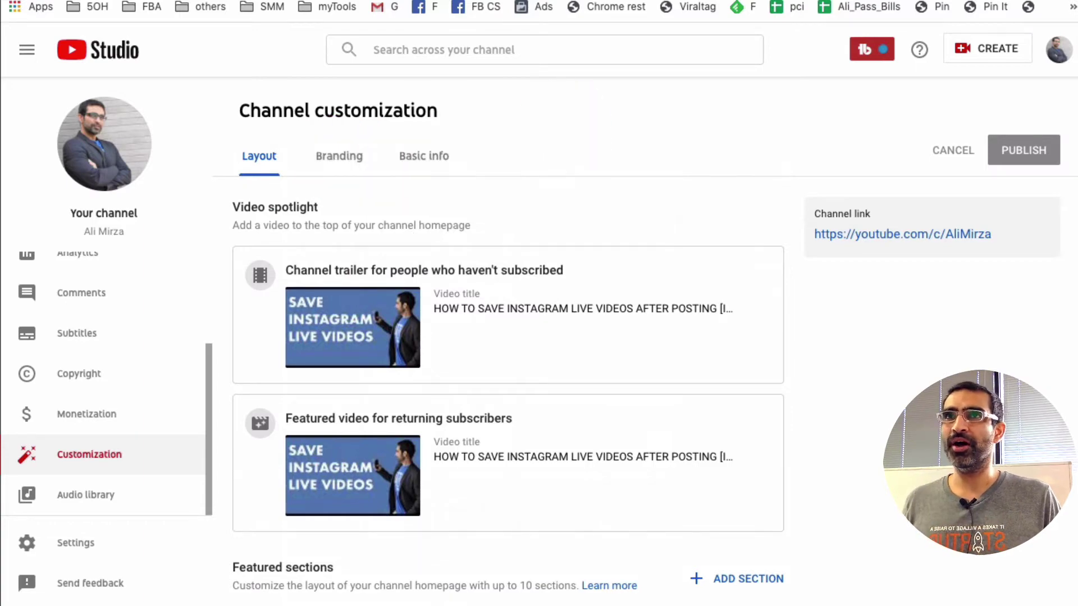
# Load the channel's youtube.com page in a new browser tab.
pyautogui.press('super+t')
pyautogui.write('youtube')
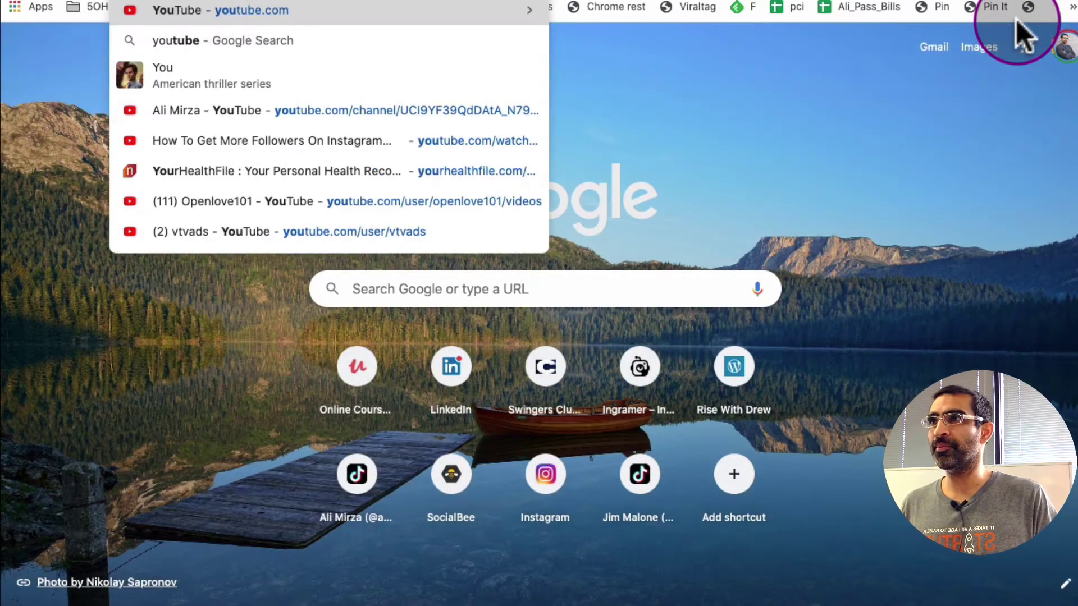
pyautogui.write('.com/ali')
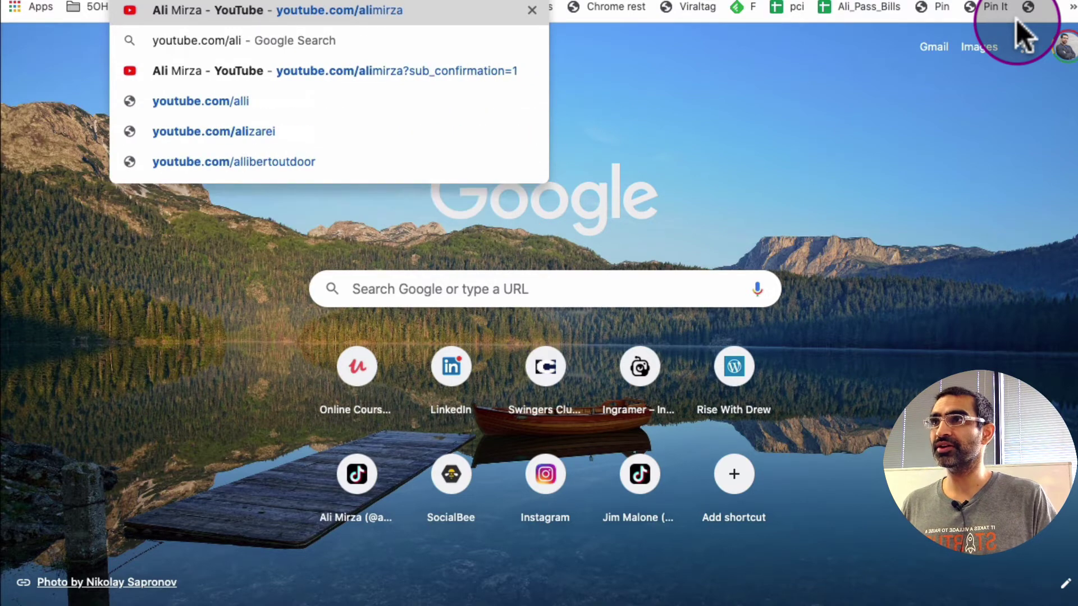
pyautogui.press('Return')
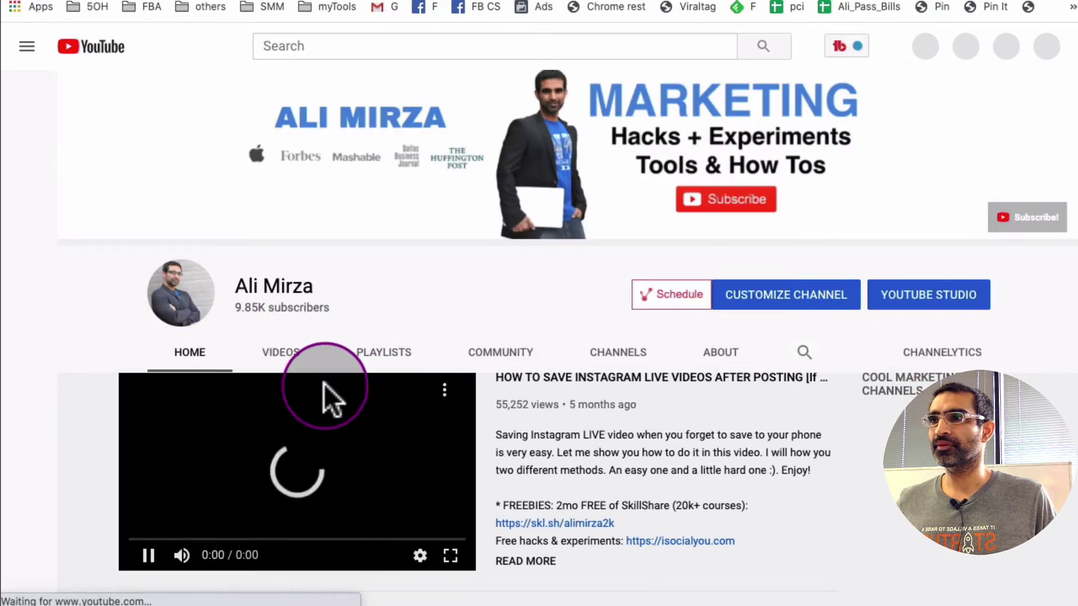
# Pause the featured video and return to the settings via CUSTOMIZE CHANNEL.
pyautogui.click(150, 502)
pyautogui.scroll(-1, 663, 387)
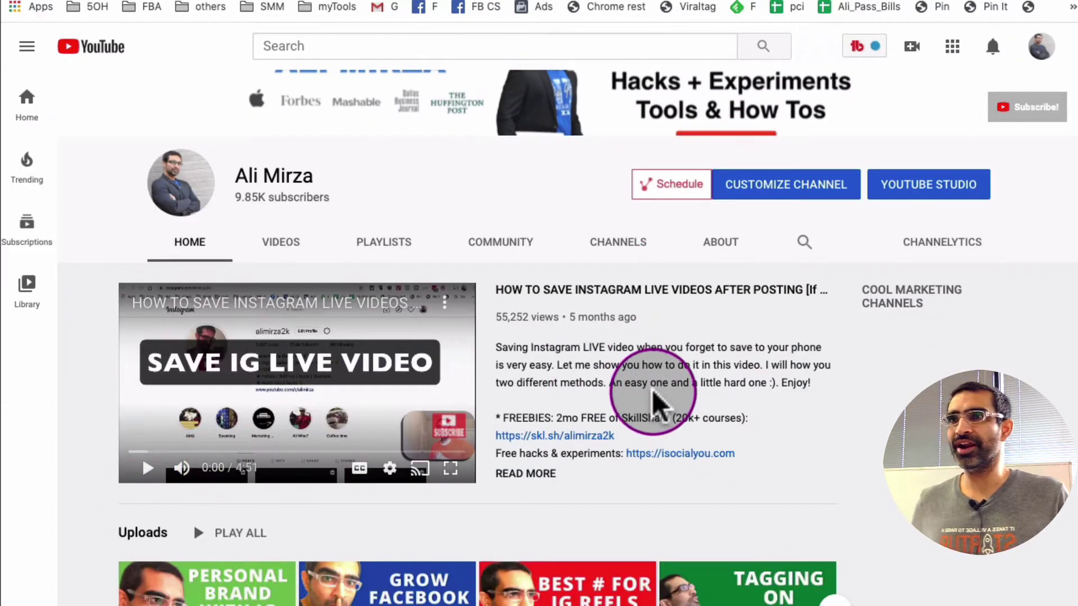
pyautogui.click(786, 184)
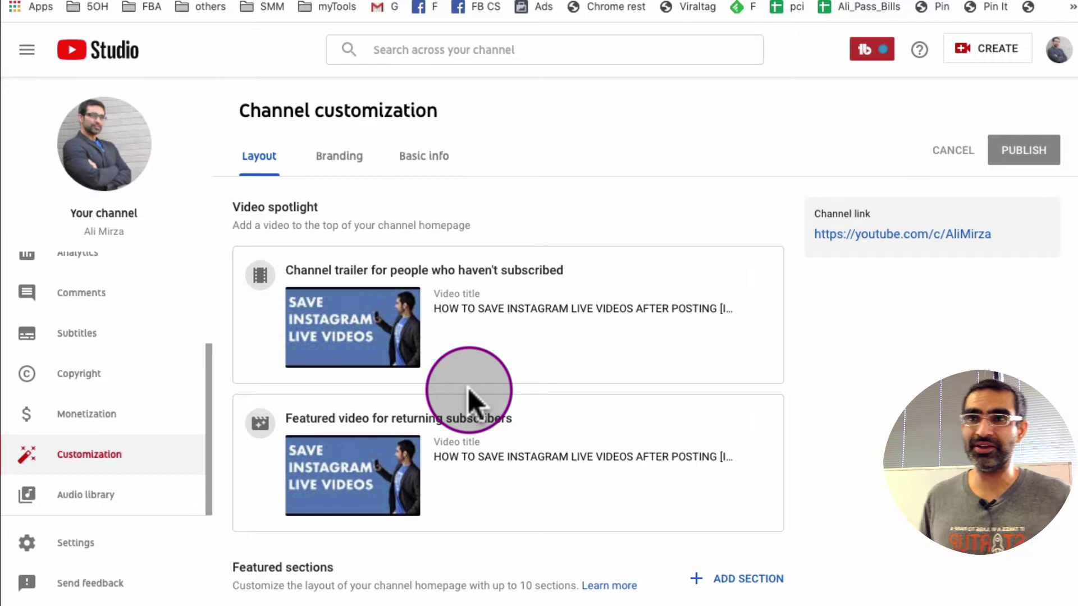
pyautogui.click(759, 275)
pyautogui.click(793, 281)
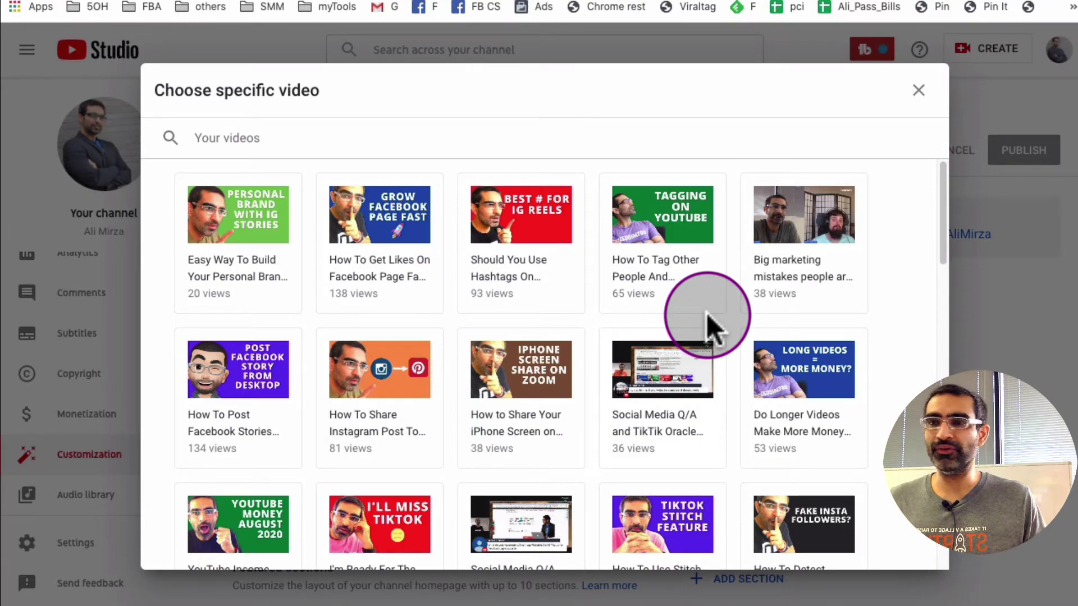
pyautogui.scroll(-10, 713, 326)
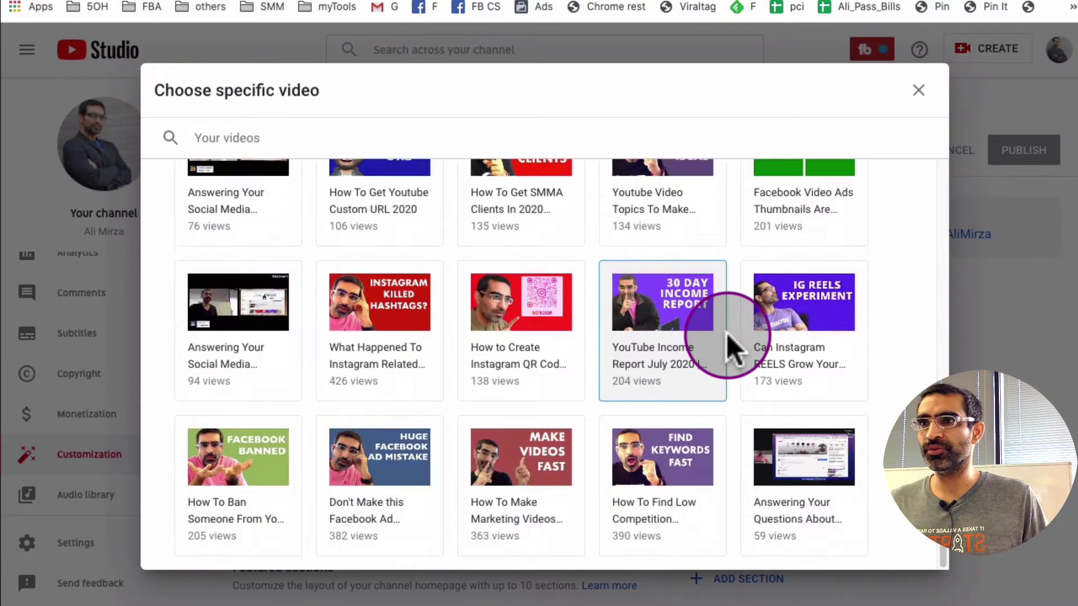
pyautogui.click(919, 91)
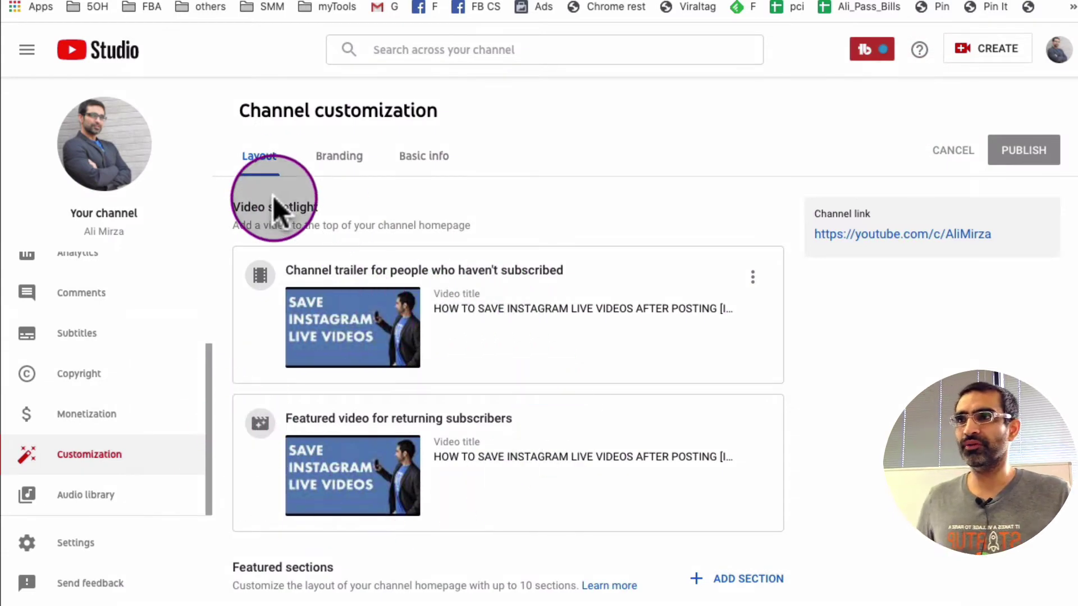
pyautogui.scroll(-4, 711, 382)
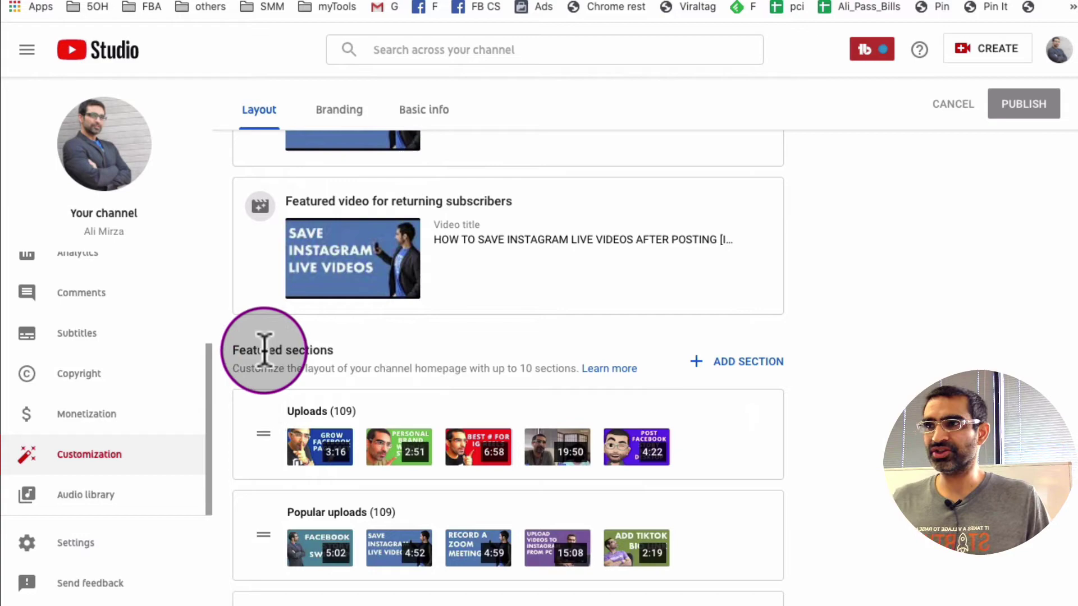
pyautogui.moveTo(257, 350); pyautogui.dragTo(462, 372)
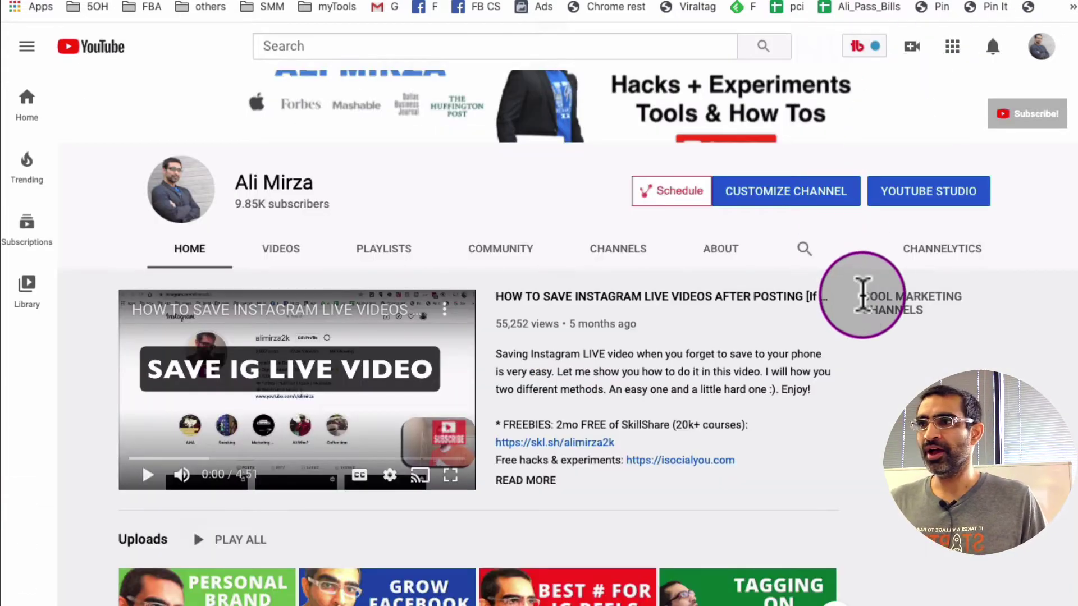
pyautogui.scroll(-5, 862, 315)
pyautogui.scroll(-1, 869, 334)
pyautogui.scroll(7, 871, 313)
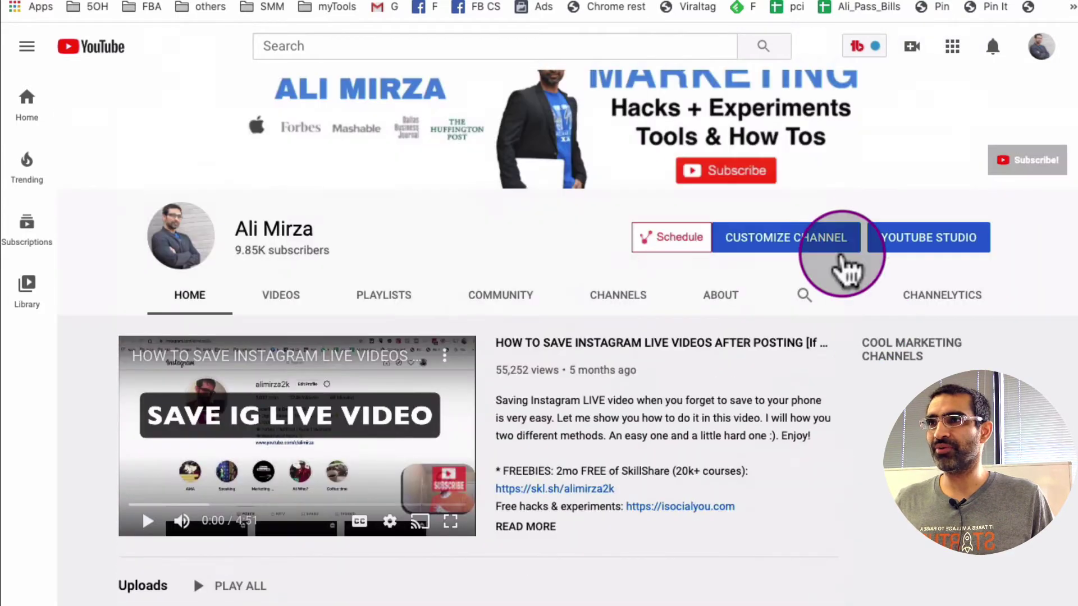
pyautogui.scroll(-10, 553, 474)
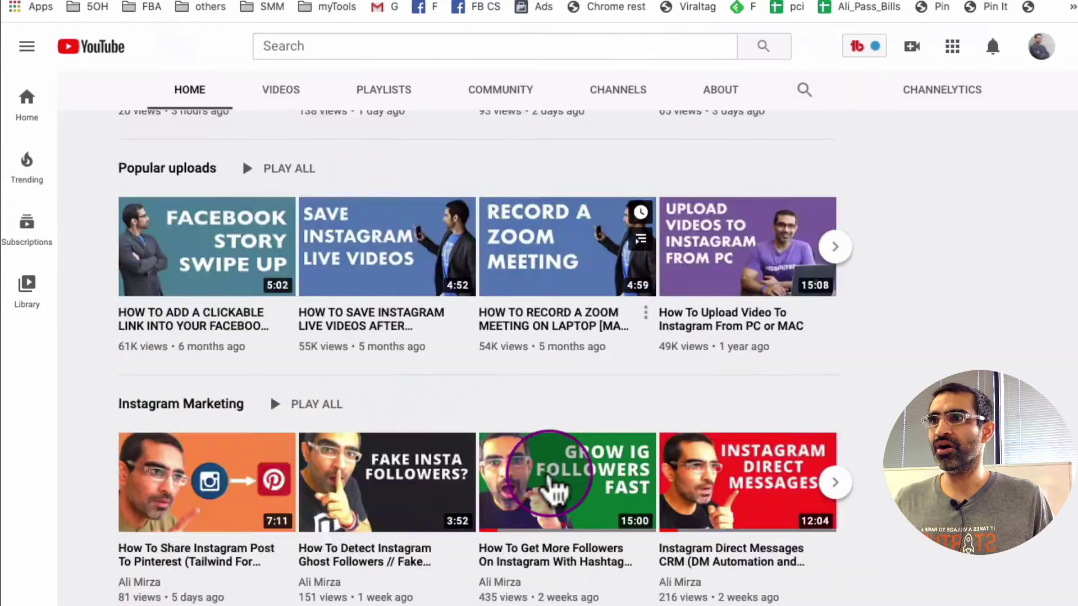
pyautogui.scroll(4, 491, 269)
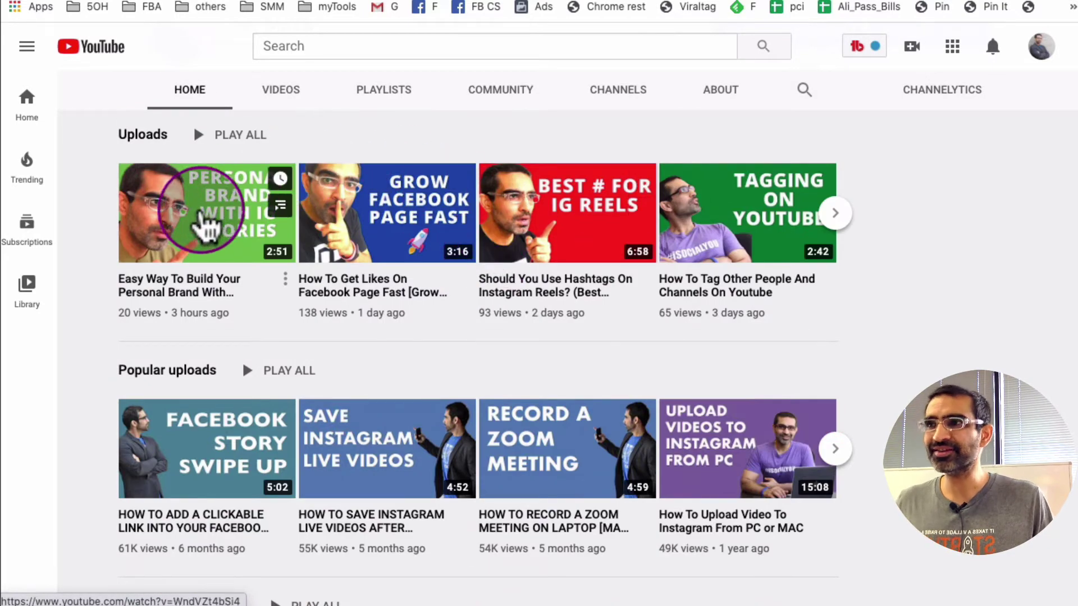
pyautogui.scroll(-2, 590, 394)
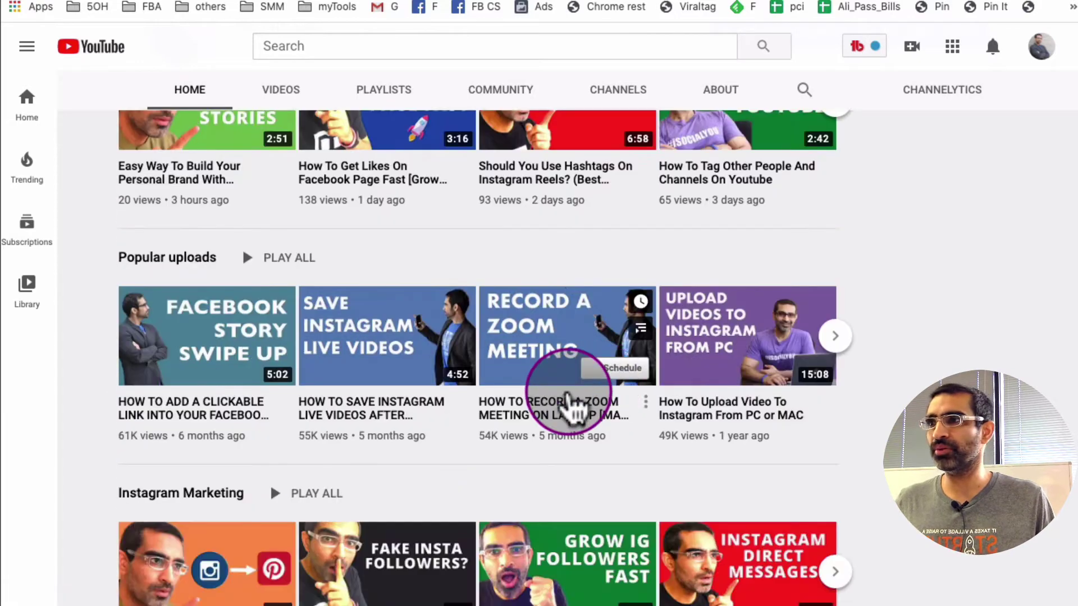
pyautogui.scroll(-1, 252, 441)
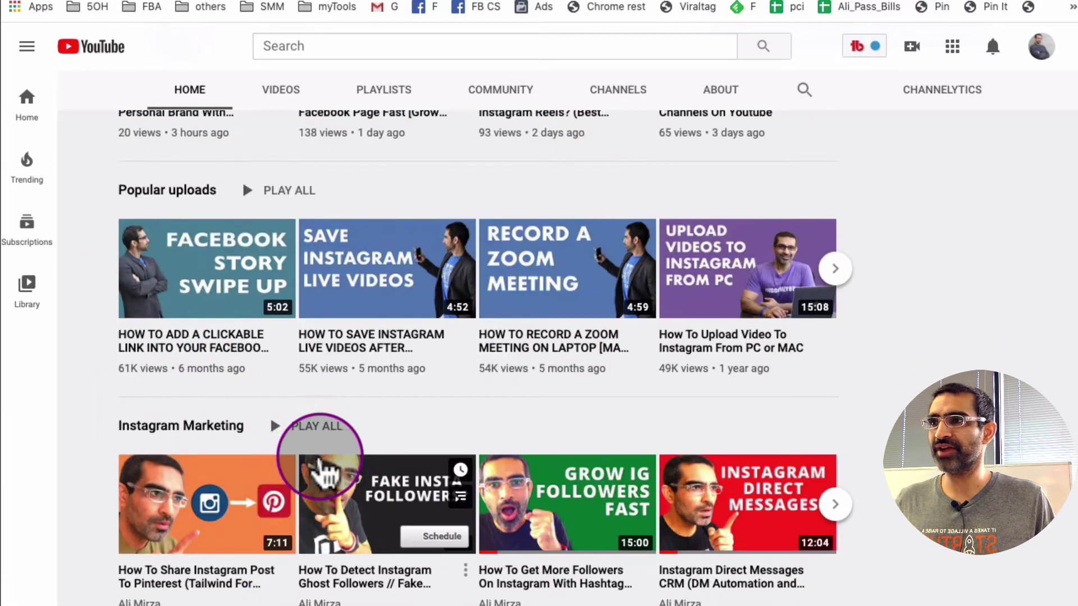
pyautogui.scroll(-3, 241, 430)
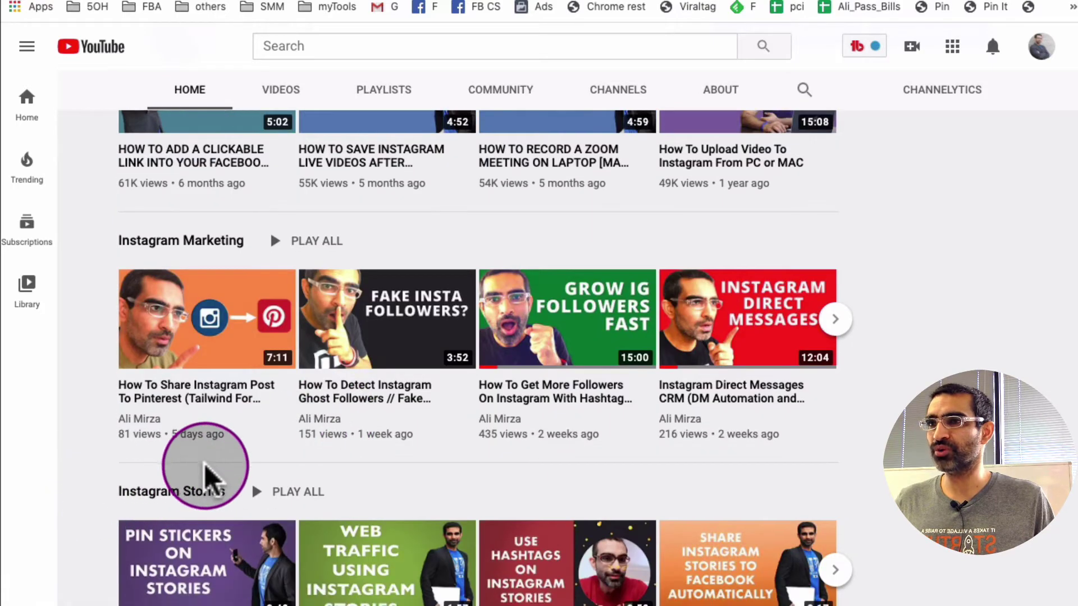
pyautogui.scroll(-8, 225, 466)
pyautogui.scroll(-3, 366, 324)
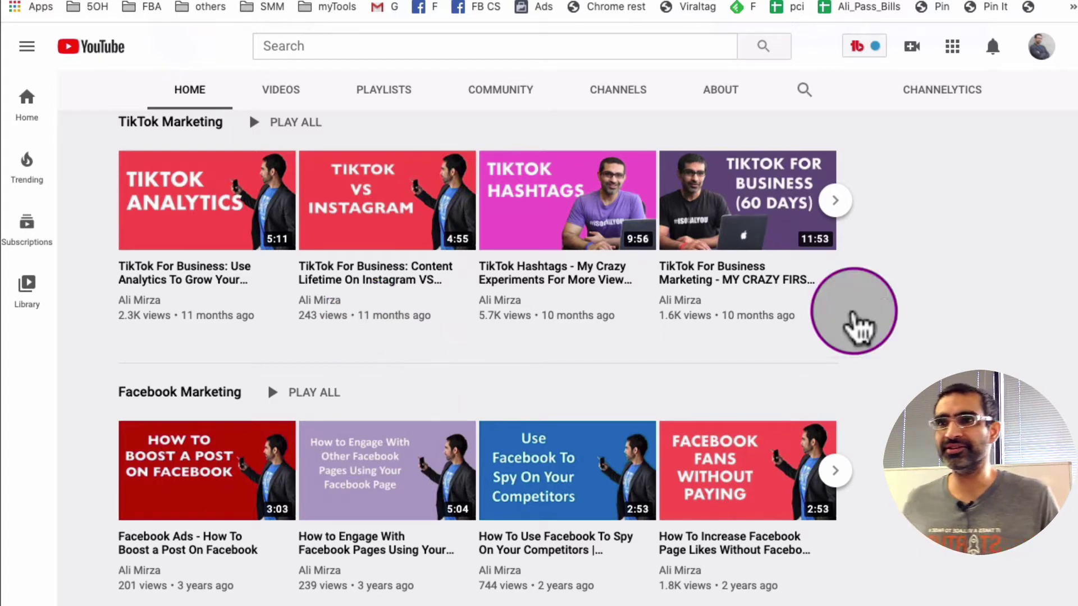
pyautogui.scroll(-9, 489, 307)
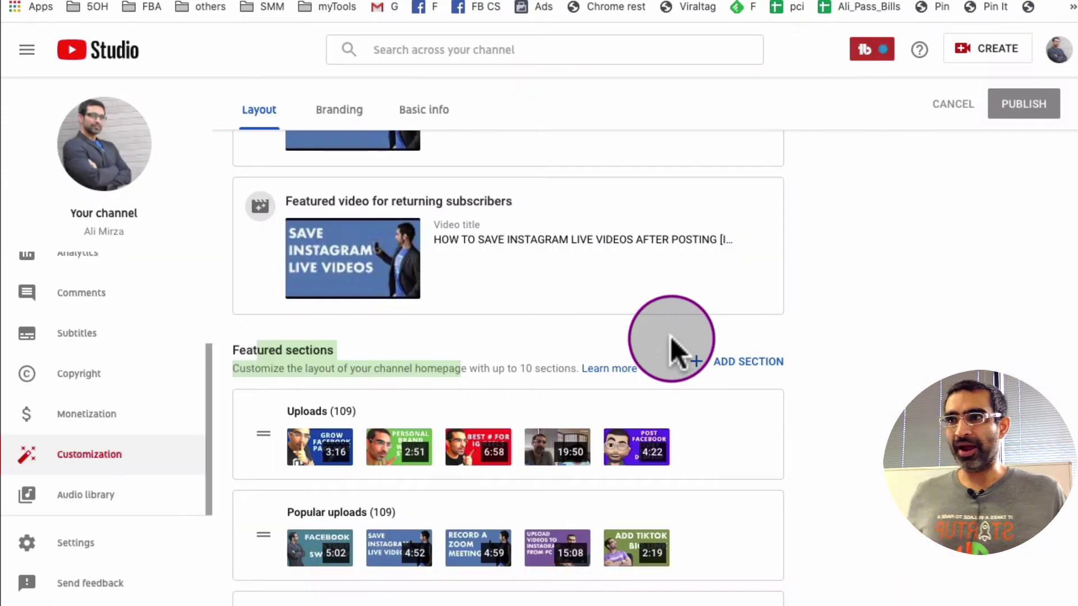
# Switch back to the Studio Layout tab and try dragging the Popular uploads section.
pyautogui.click(911, 369)
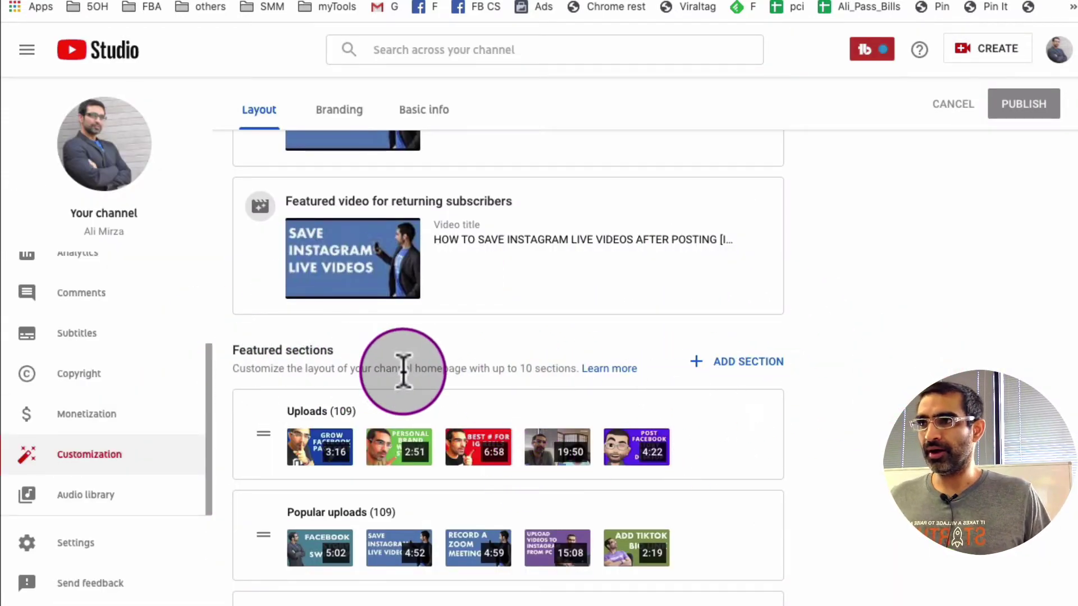
pyautogui.scroll(-2, 405, 371)
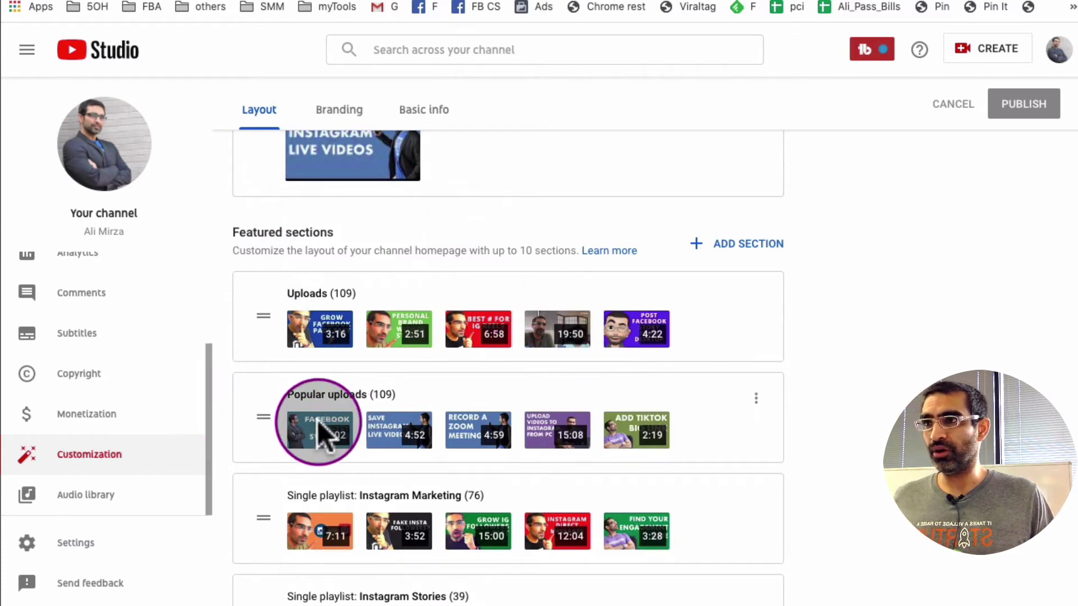
pyautogui.moveTo(264, 404)
pyautogui.mouseDown()
pyautogui.moveTo(275, 480)
pyautogui.moveTo(272, 393)
pyautogui.mouseUp()
# Scroll through the featured sections and open the ADD SECTION list of section types.
pyautogui.scroll(-6, 598, 404)
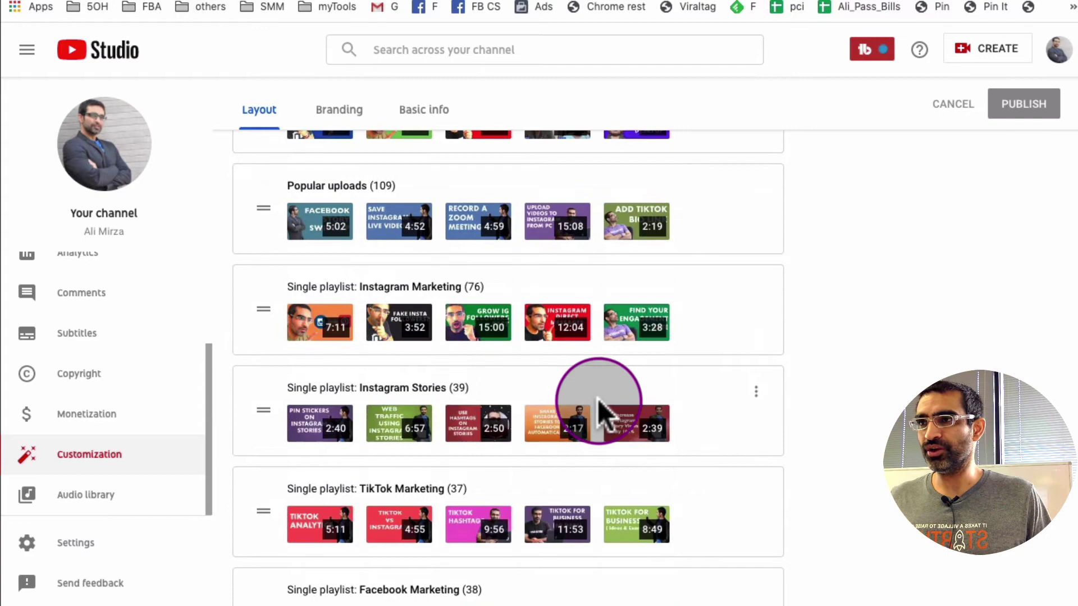
pyautogui.scroll(8, 679, 386)
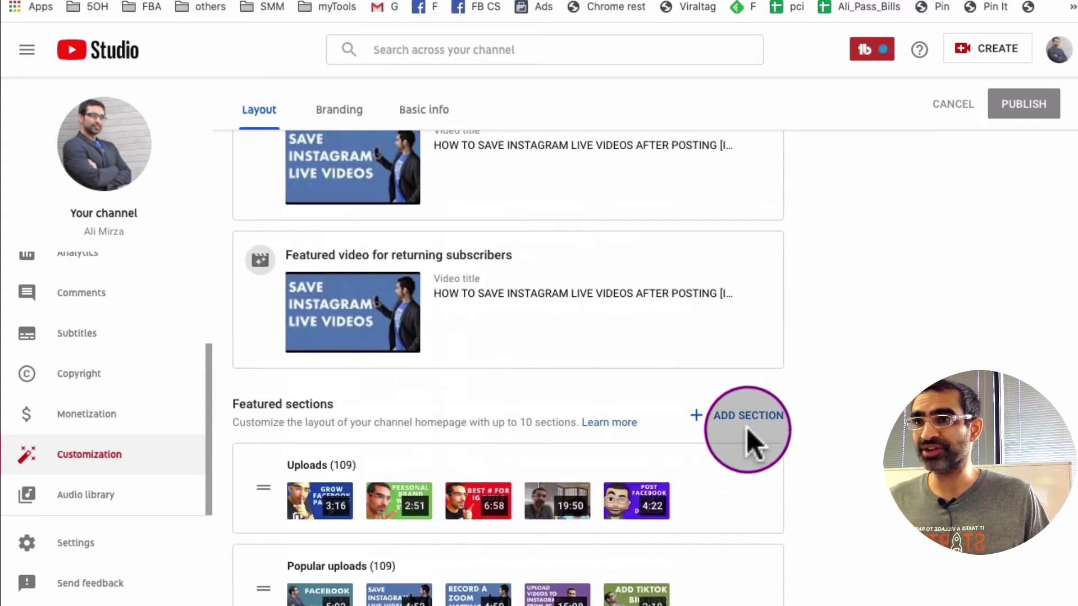
pyautogui.scroll(-7, 801, 422)
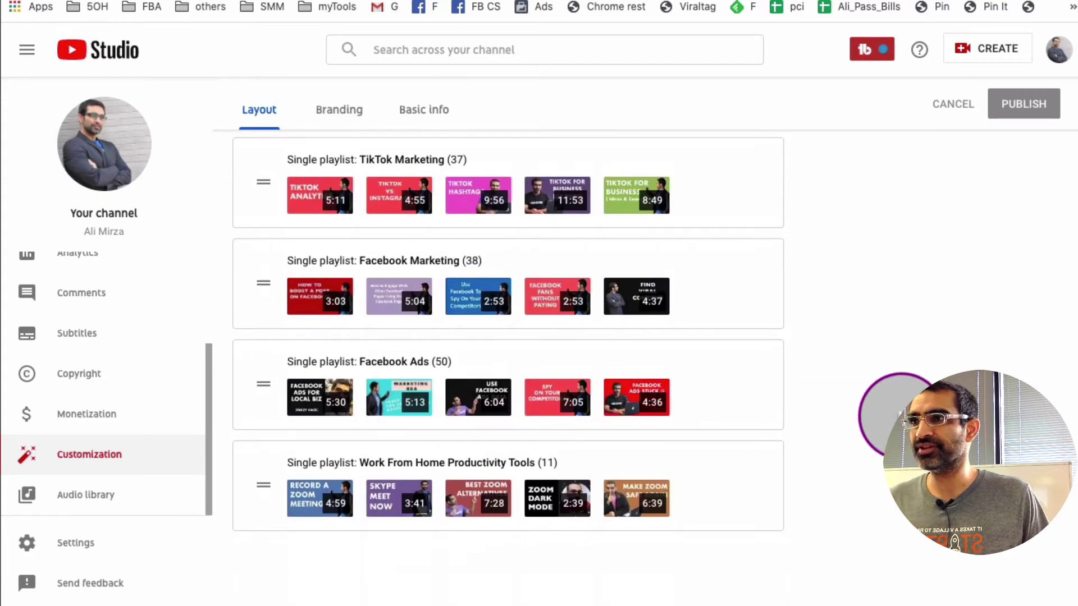
pyautogui.scroll(10, 508, 337)
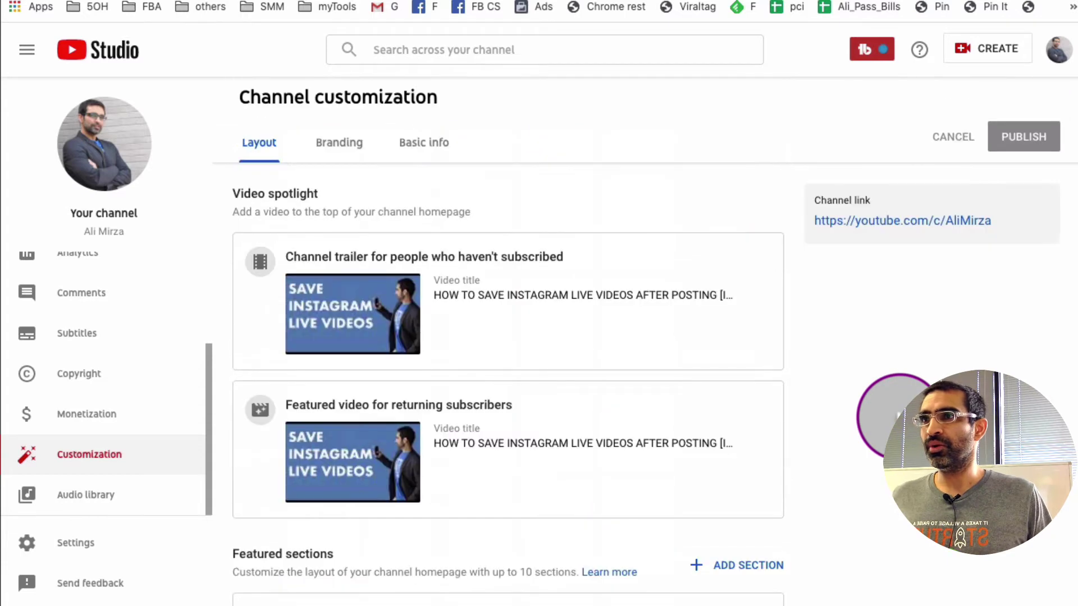
pyautogui.scroll(-3, 899, 419)
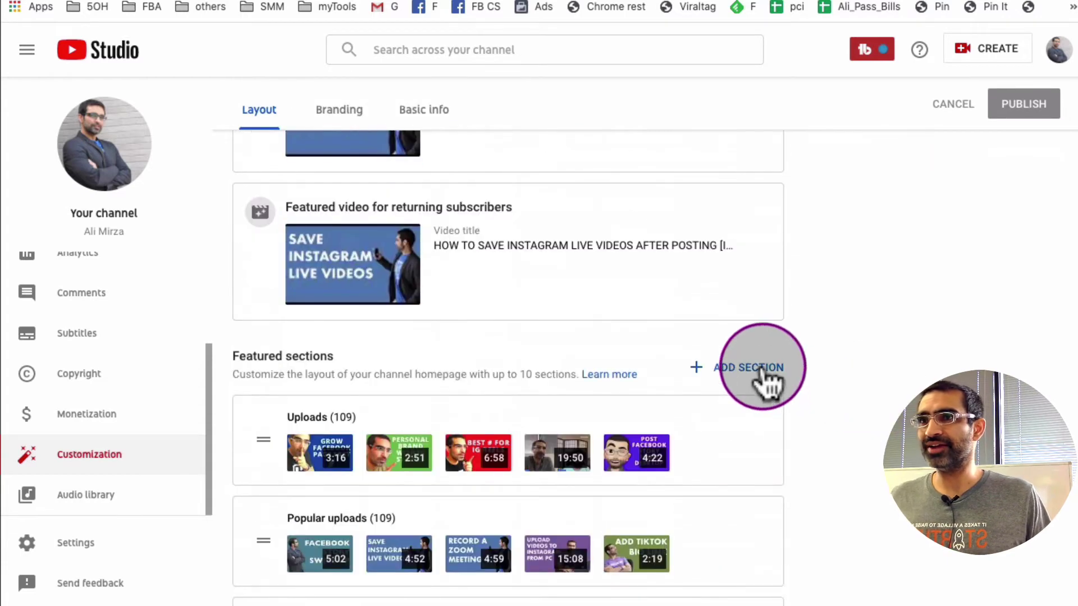
pyautogui.click(763, 367)
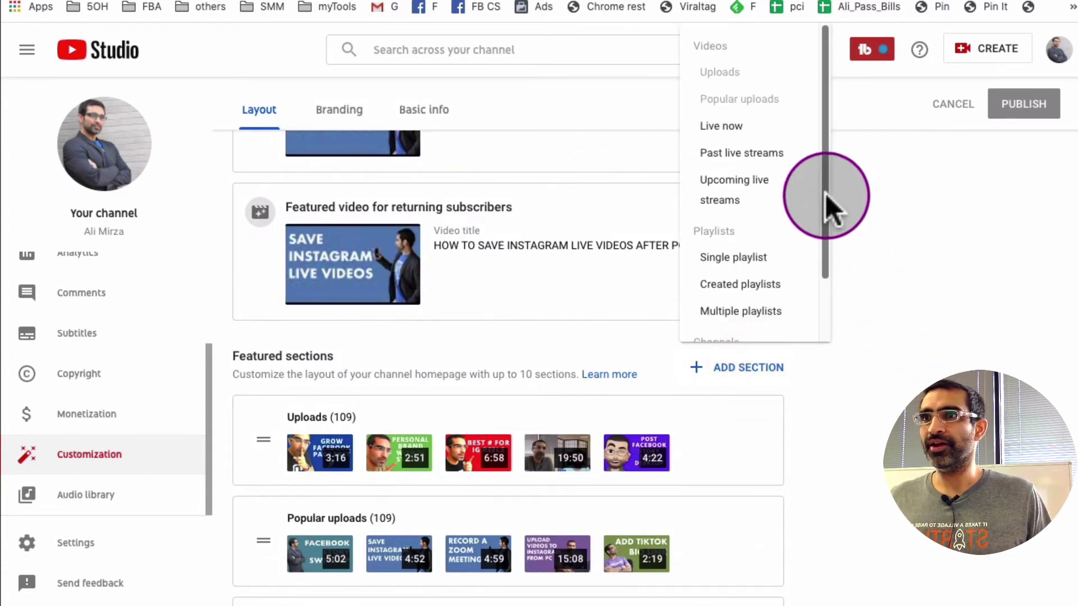
pyautogui.moveTo(825, 194); pyautogui.dragTo(824, 263)
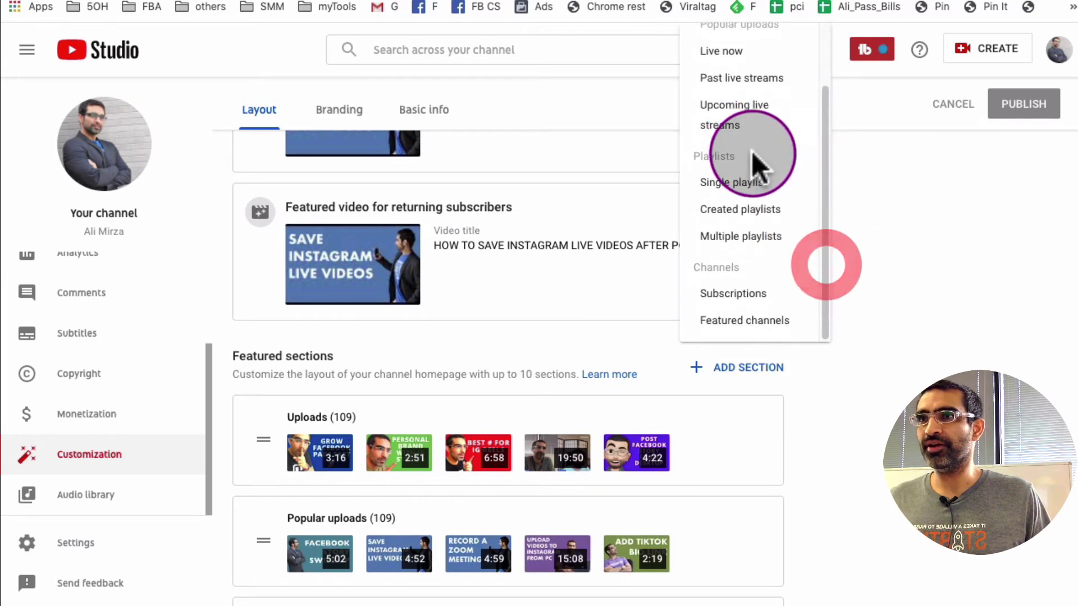
# Add a Single playlist section using the 'Instagram Reels' playlist found by searching 'reel'.
pyautogui.click(762, 180)
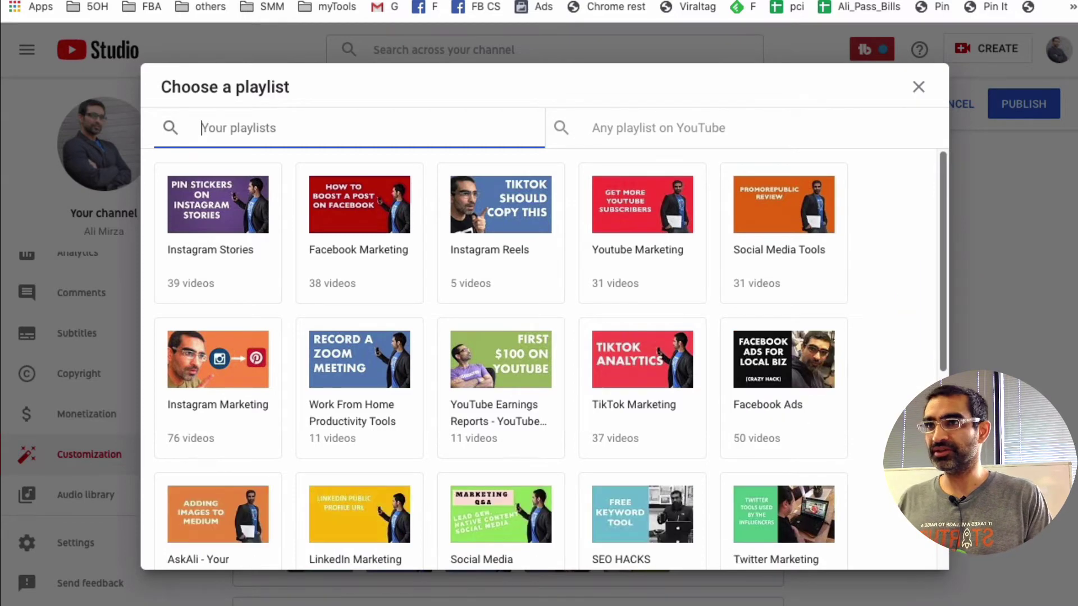
pyautogui.write('reel')
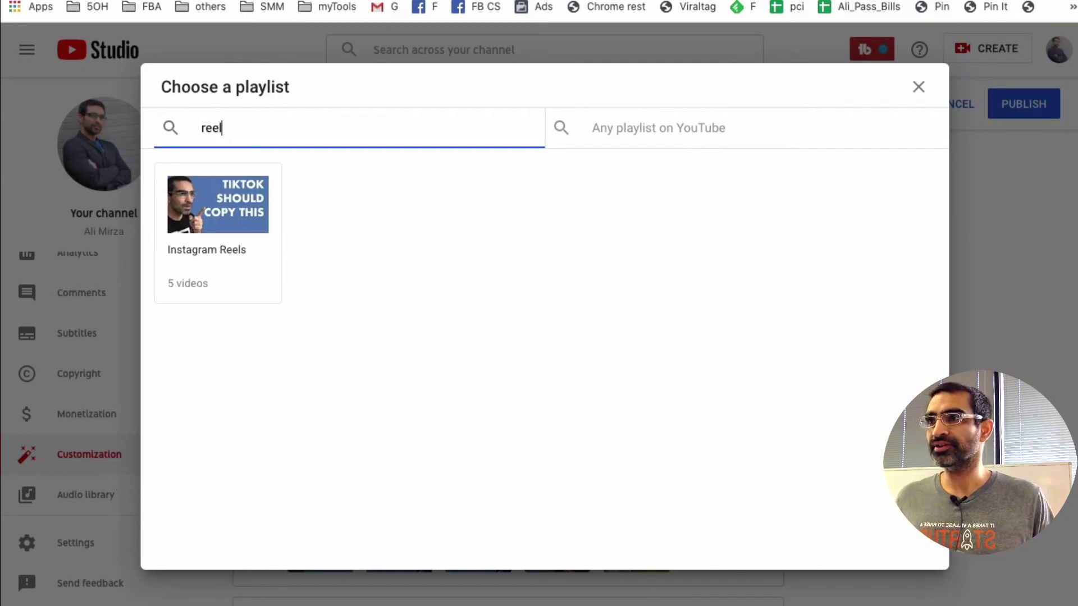
pyautogui.click(211, 235)
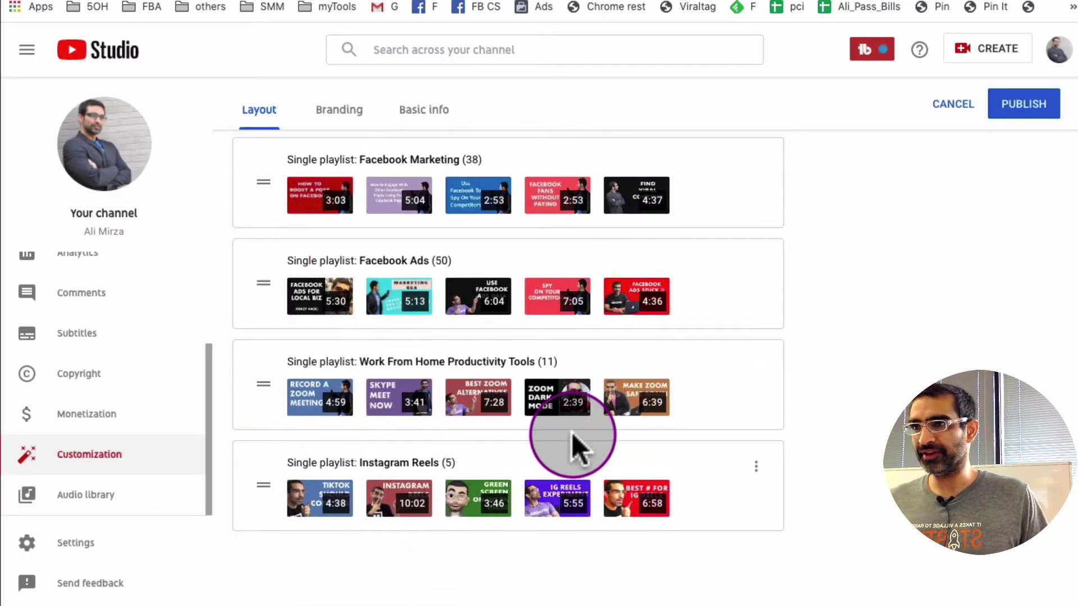
pyautogui.scroll(5, 826, 470)
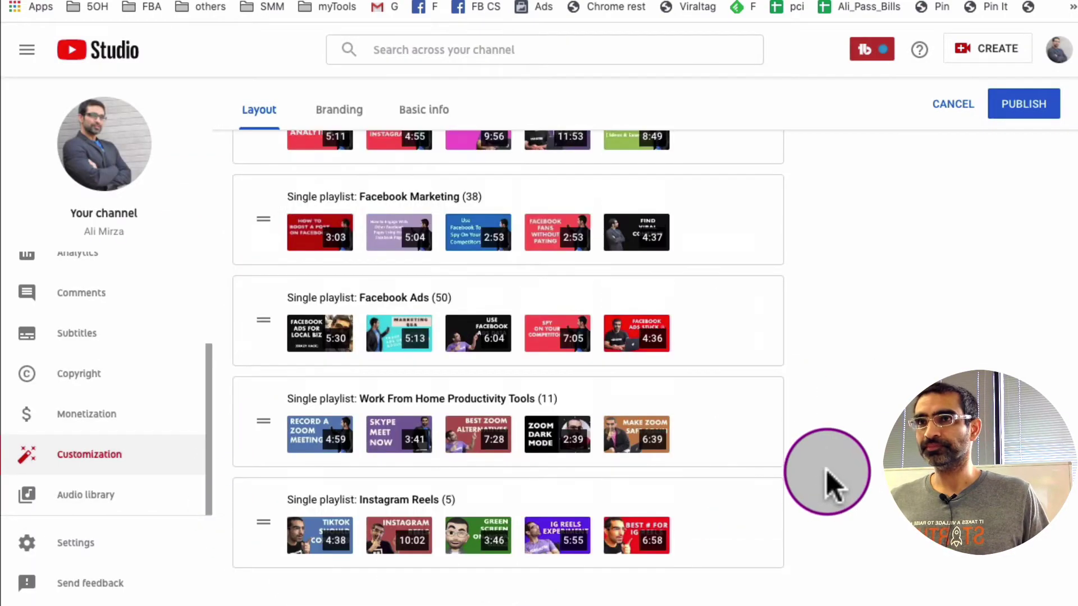
pyautogui.scroll(-5, 827, 473)
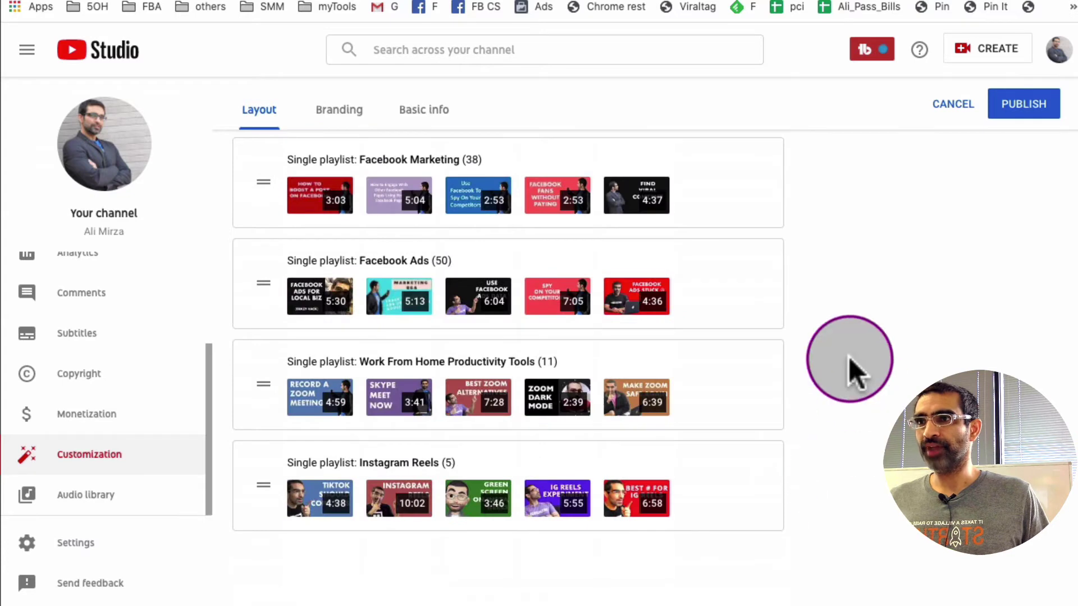
# Publish the layout and check the reloaded channel page for the new Instagram Reels shelf.
pyautogui.click(1024, 104)
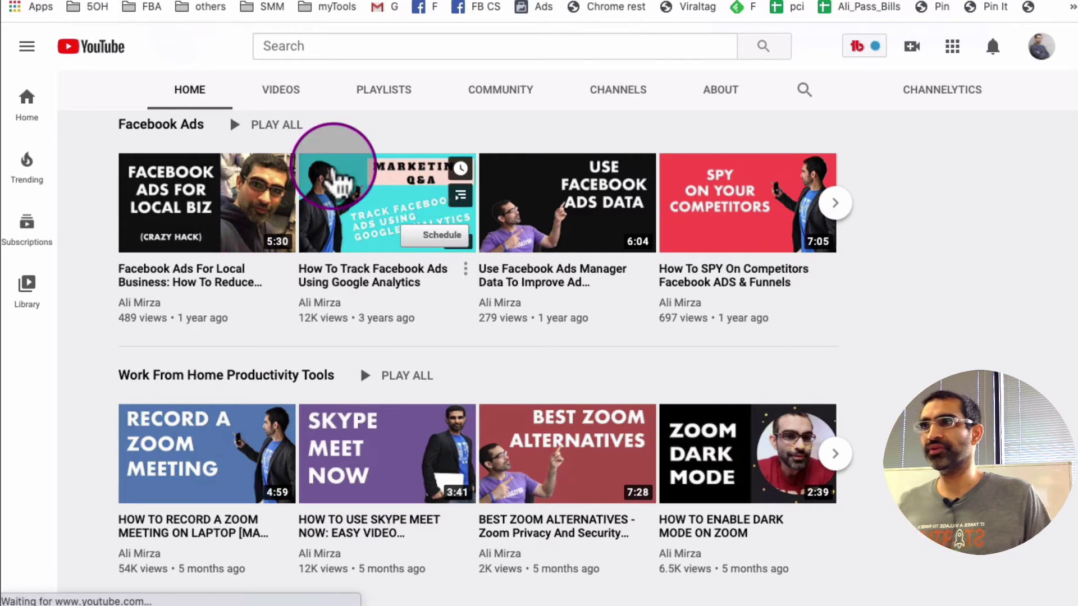
pyautogui.click(457, 215)
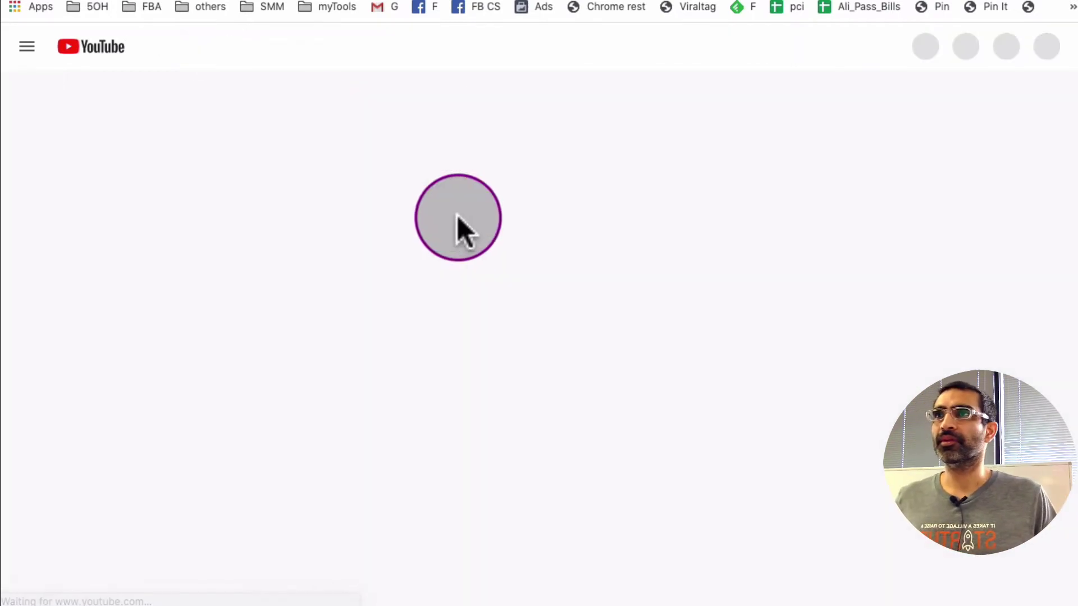
pyautogui.scroll(-5, 445, 224)
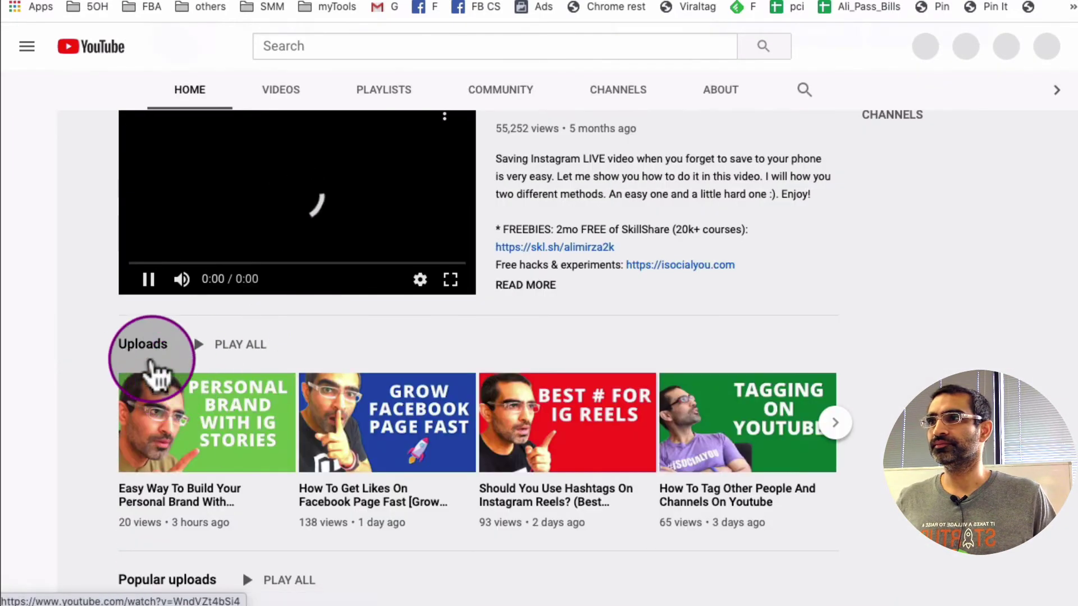
pyautogui.click(149, 279)
pyautogui.scroll(-10, 462, 315)
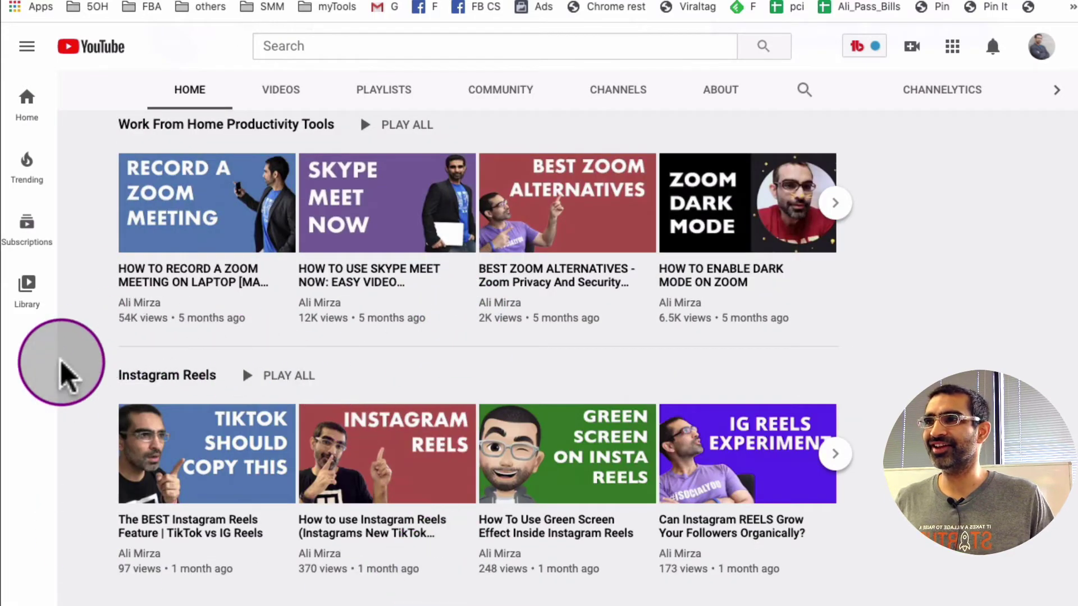
pyautogui.scroll(15, 323, 407)
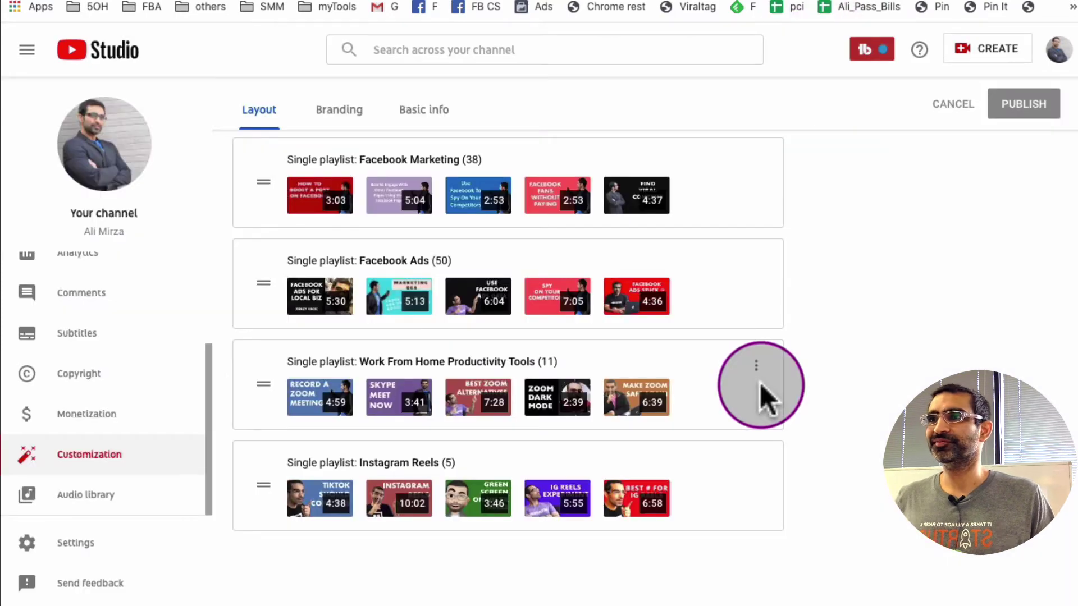
pyautogui.scroll(10, 760, 383)
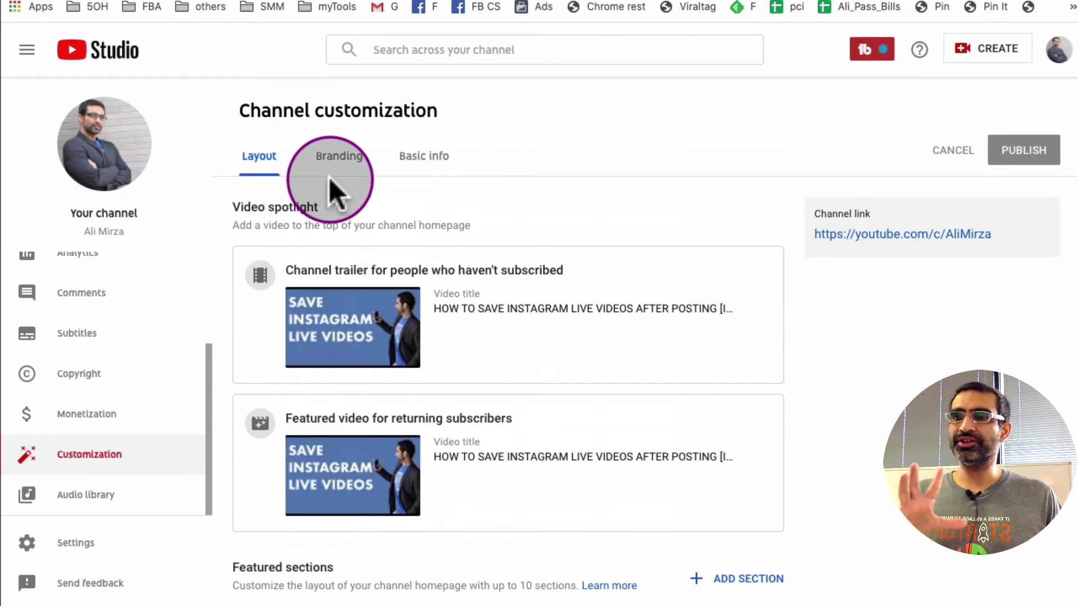
# On the Branding tab, review profile picture and banner size guidance, leaving the picture unchanged.
pyautogui.click(347, 164)
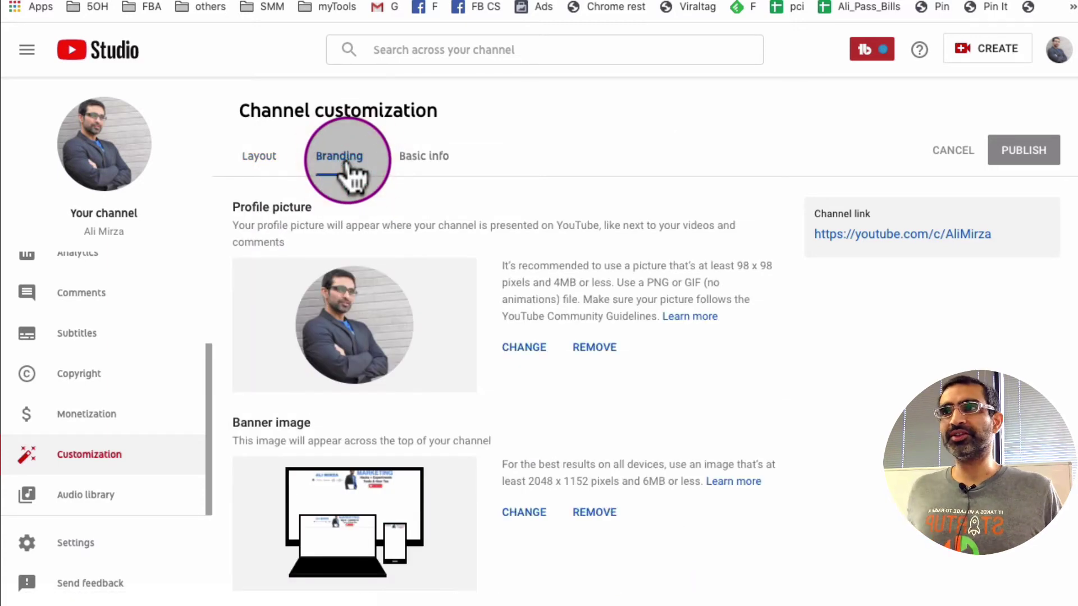
pyautogui.scroll(-1, 479, 263)
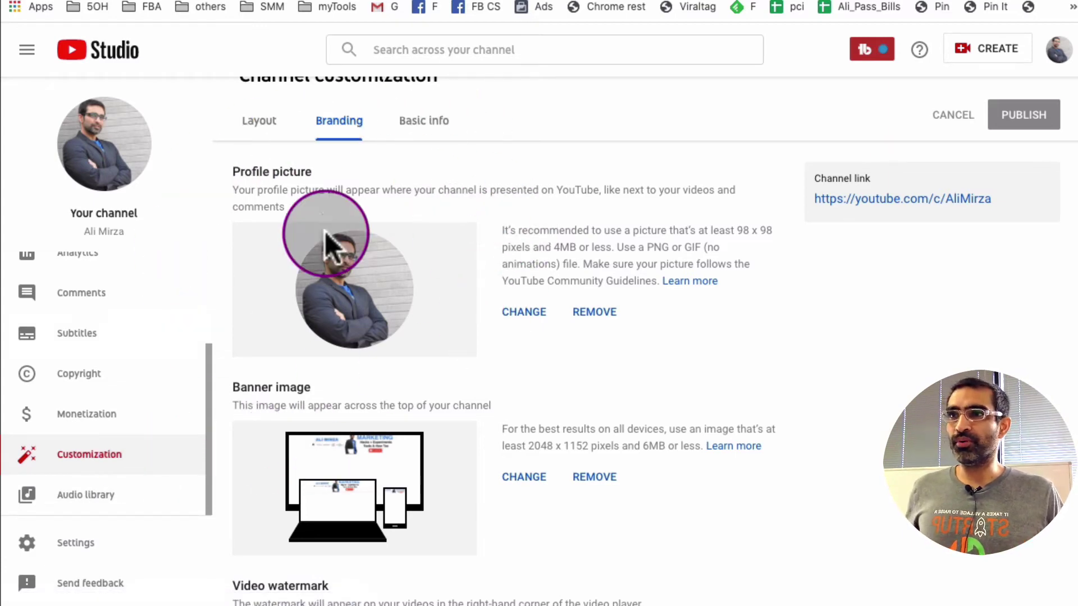
pyautogui.click(527, 312)
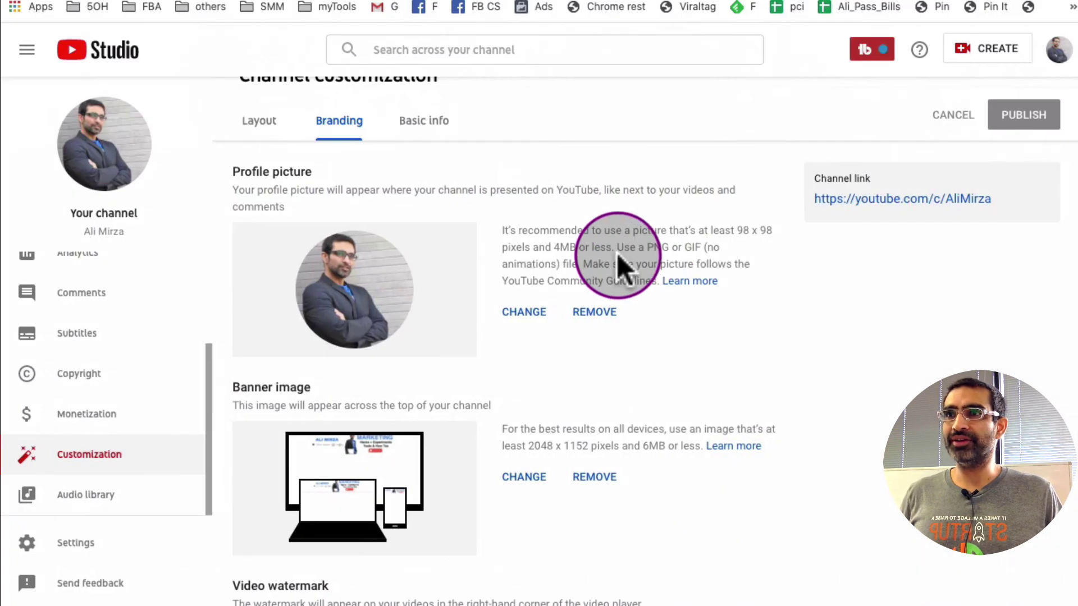
pyautogui.tripleClick(617, 254)
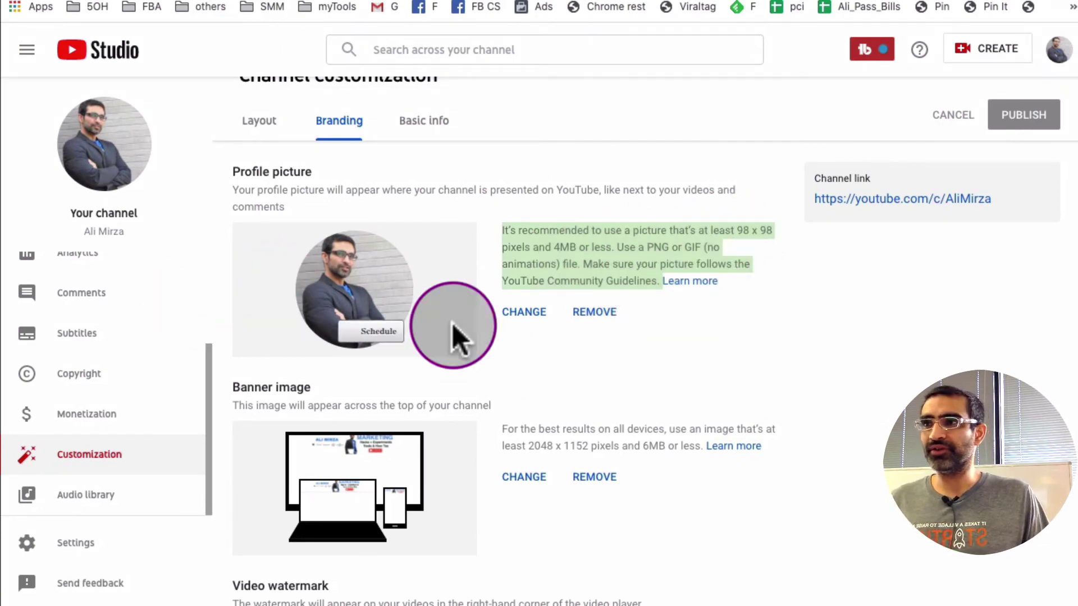
pyautogui.scroll(-3, 668, 351)
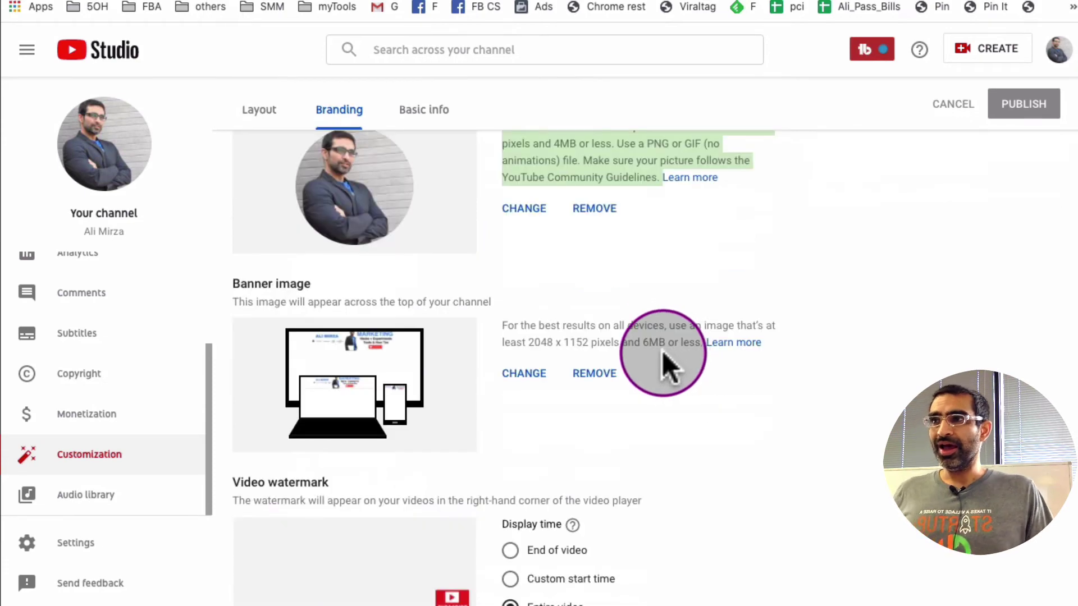
pyautogui.doubleClick(528, 307)
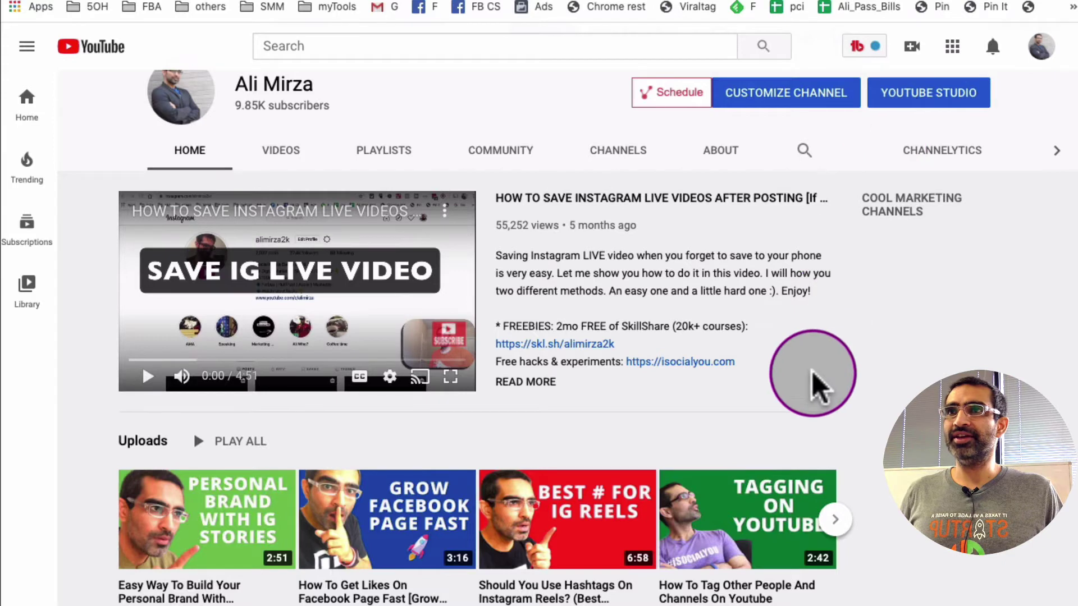
pyautogui.scroll(4, 818, 386)
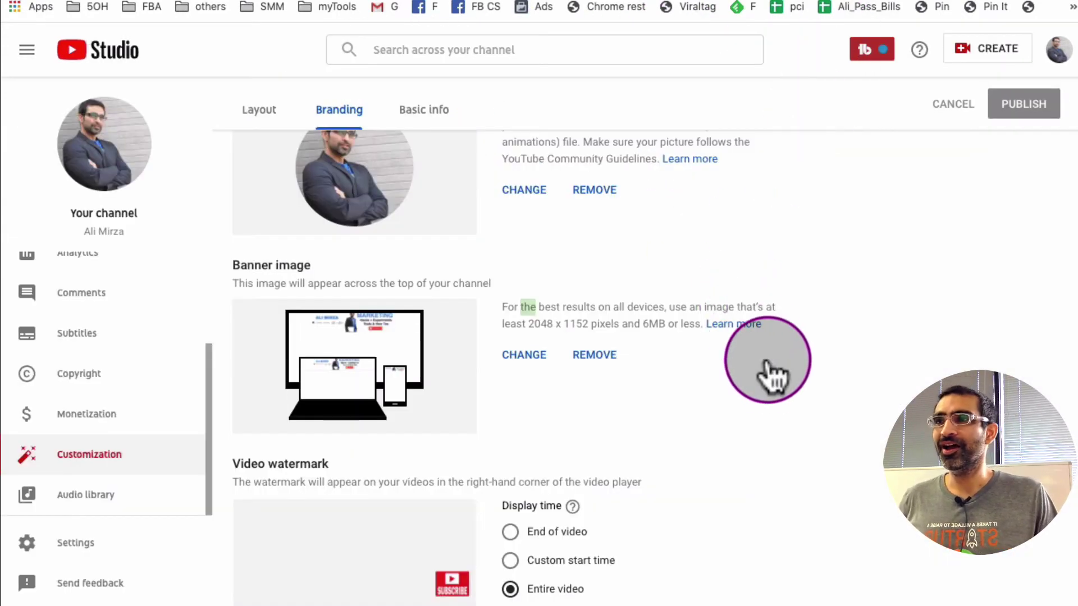
# Scroll the channel home page to view the banner.
pyautogui.scroll(-1, 773, 372)
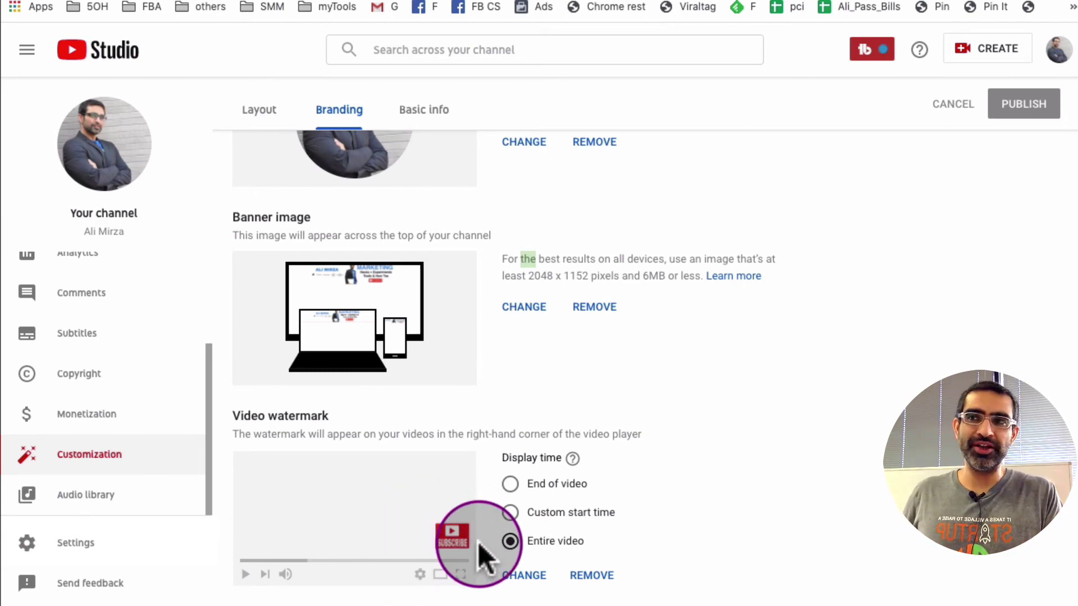
pyautogui.click(529, 576)
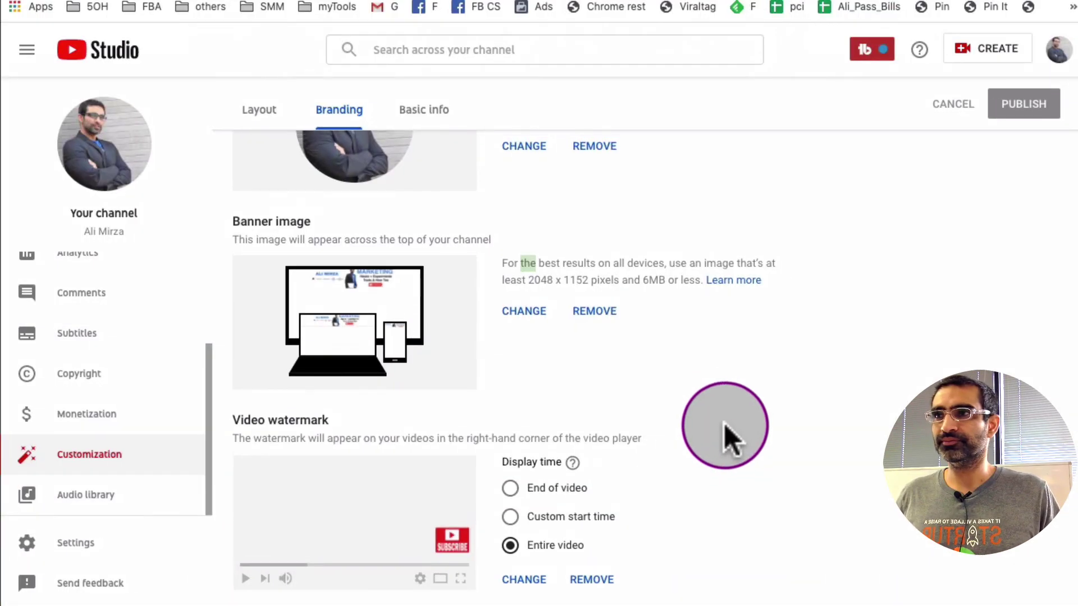
pyautogui.scroll(4, 723, 427)
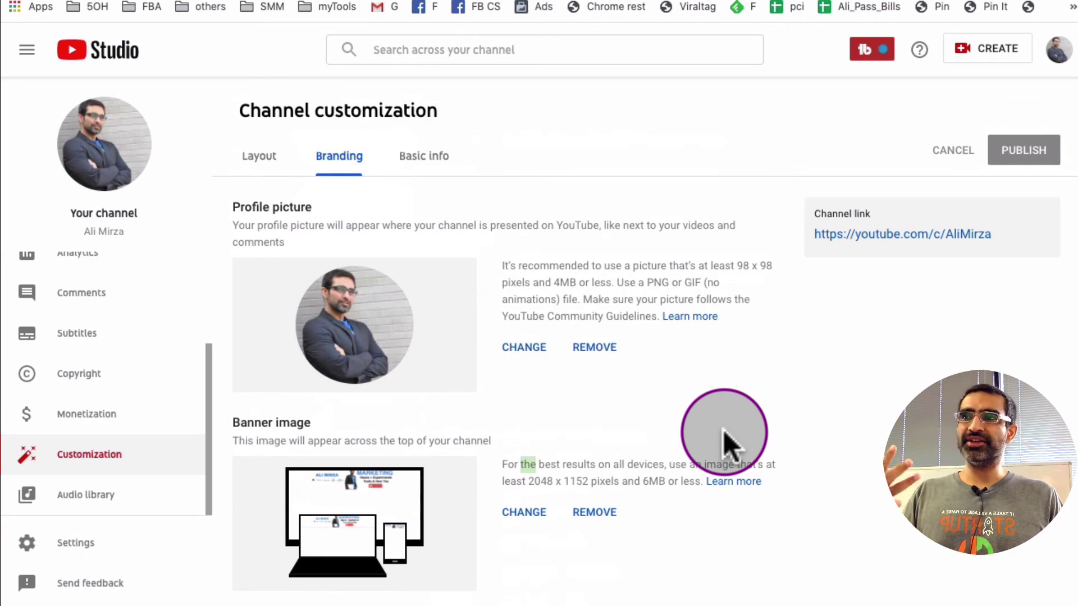
pyautogui.scroll(-3, 484, 331)
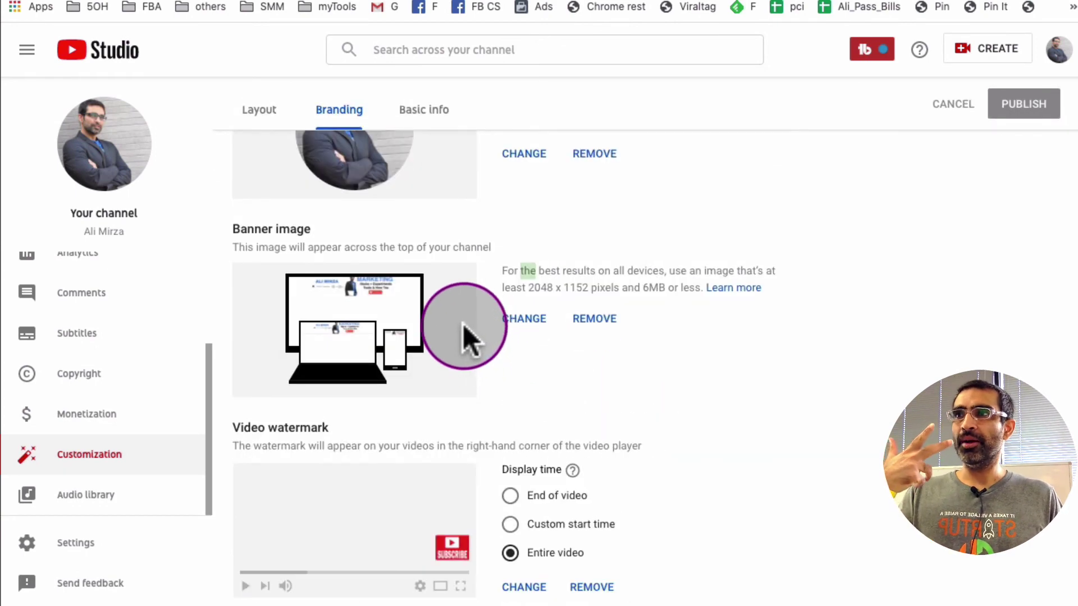
pyautogui.scroll(-1, 463, 321)
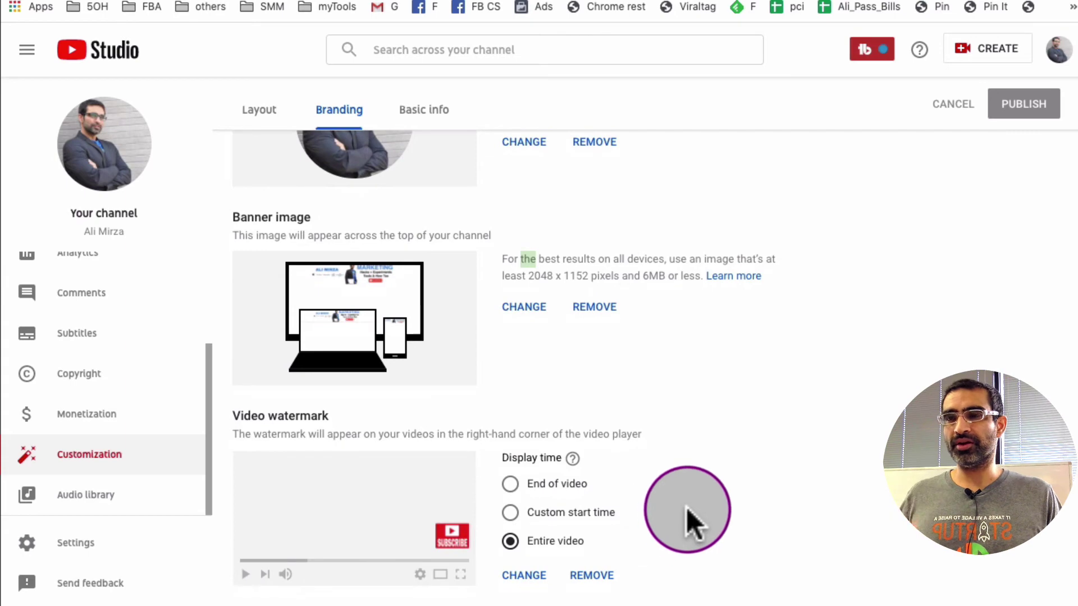
pyautogui.scroll(5, 687, 508)
# On Basic info, select the channel description and the 'Subscribe!' link title while reviewing links and contact info.
pyautogui.click(437, 157)
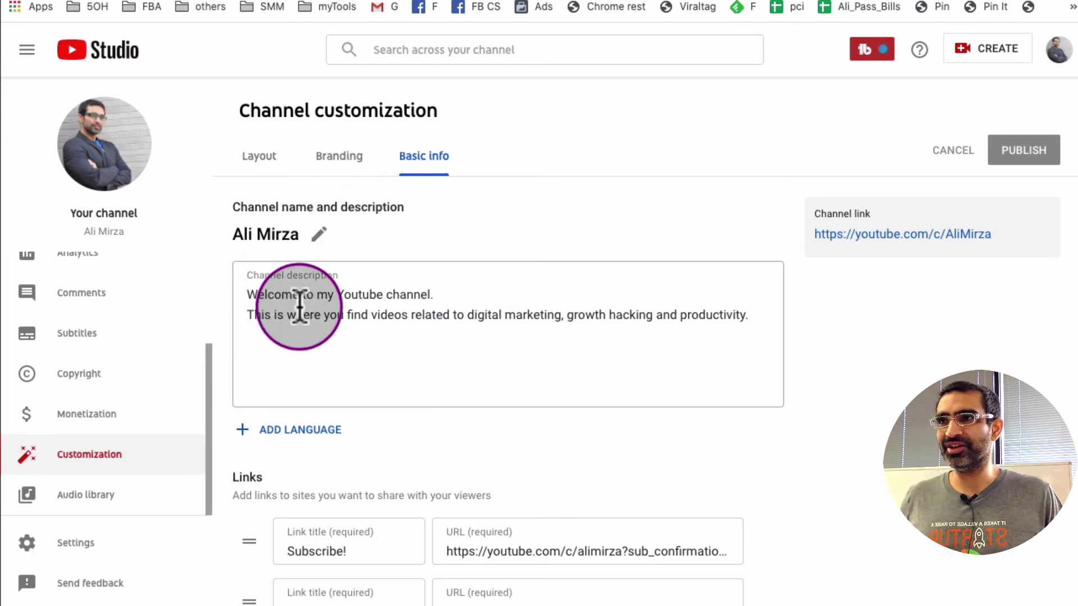
pyautogui.moveTo(305, 296); pyautogui.dragTo(599, 348)
pyautogui.scroll(-1, 653, 362)
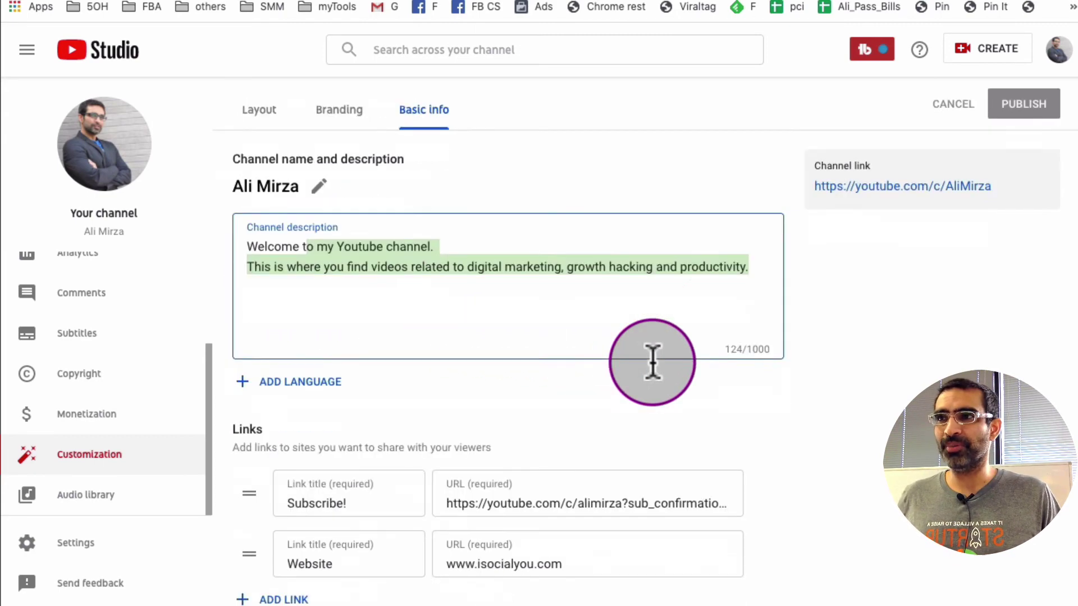
pyautogui.scroll(-5, 653, 362)
pyautogui.scroll(1, 604, 298)
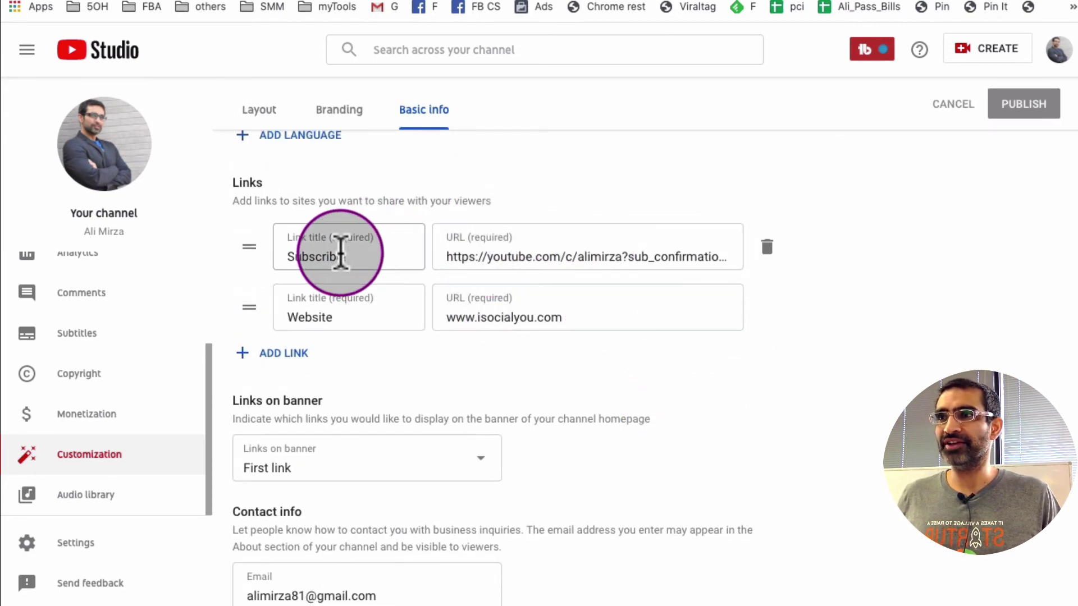
pyautogui.tripleClick(339, 254)
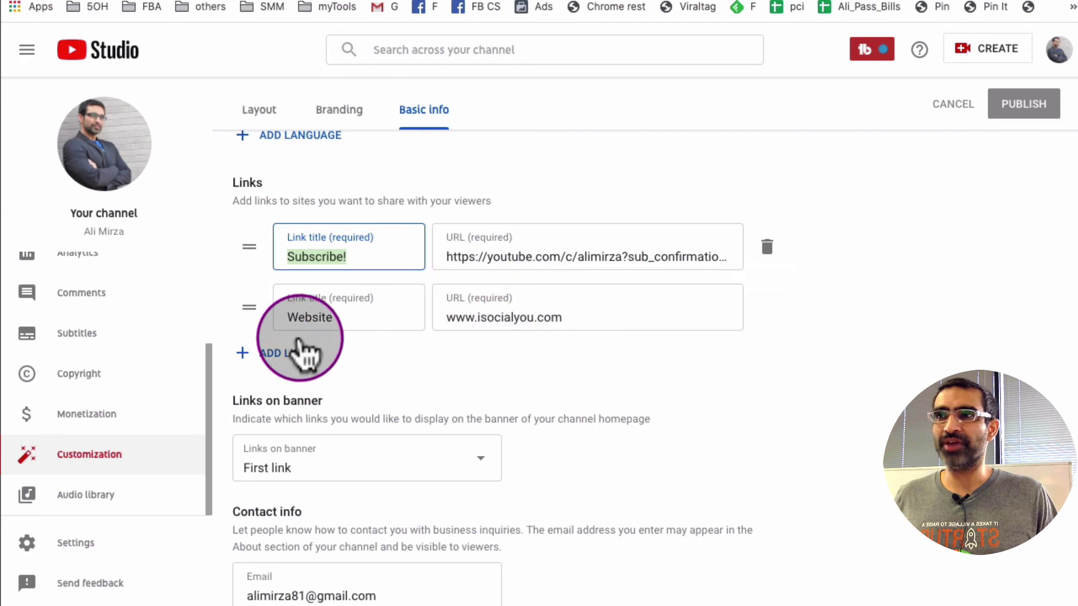
pyautogui.scroll(-1, 560, 363)
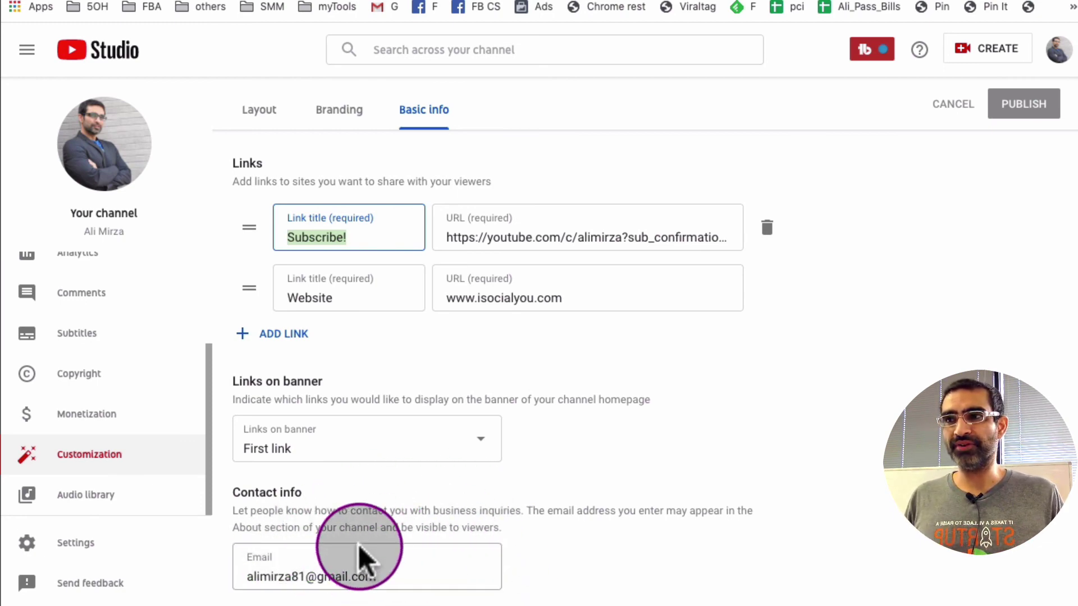
pyautogui.scroll(5, 426, 570)
pyautogui.click(356, 352)
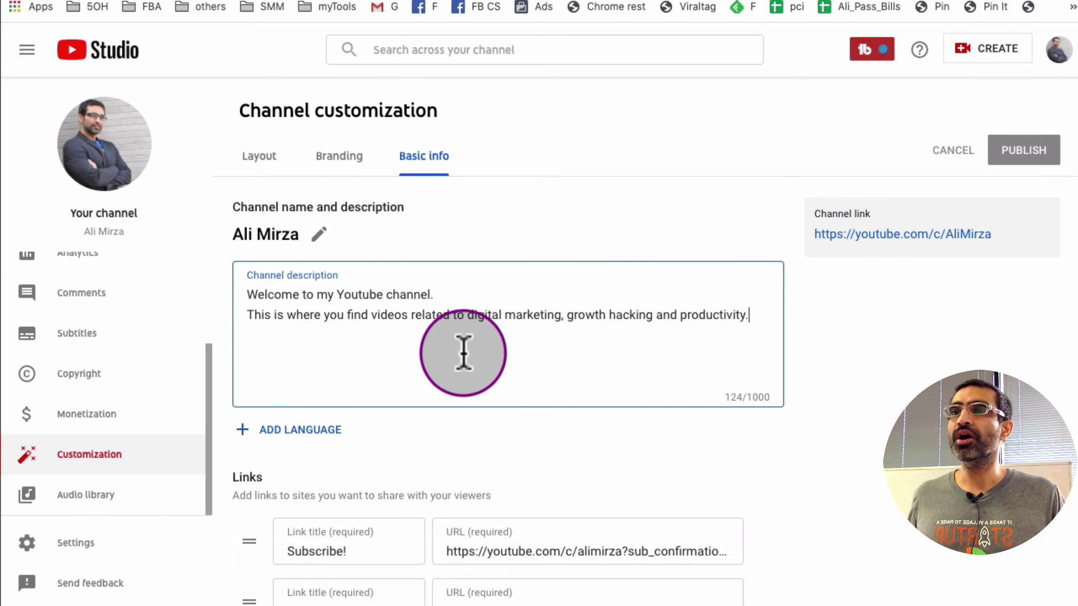
pyautogui.scroll(-5, 464, 353)
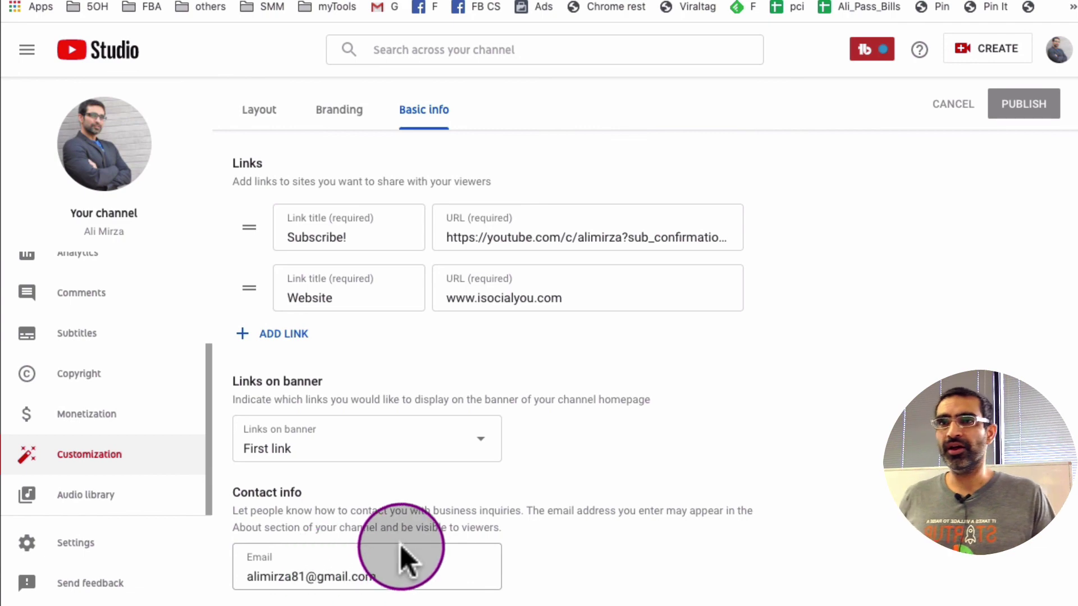
pyautogui.scroll(5, 396, 543)
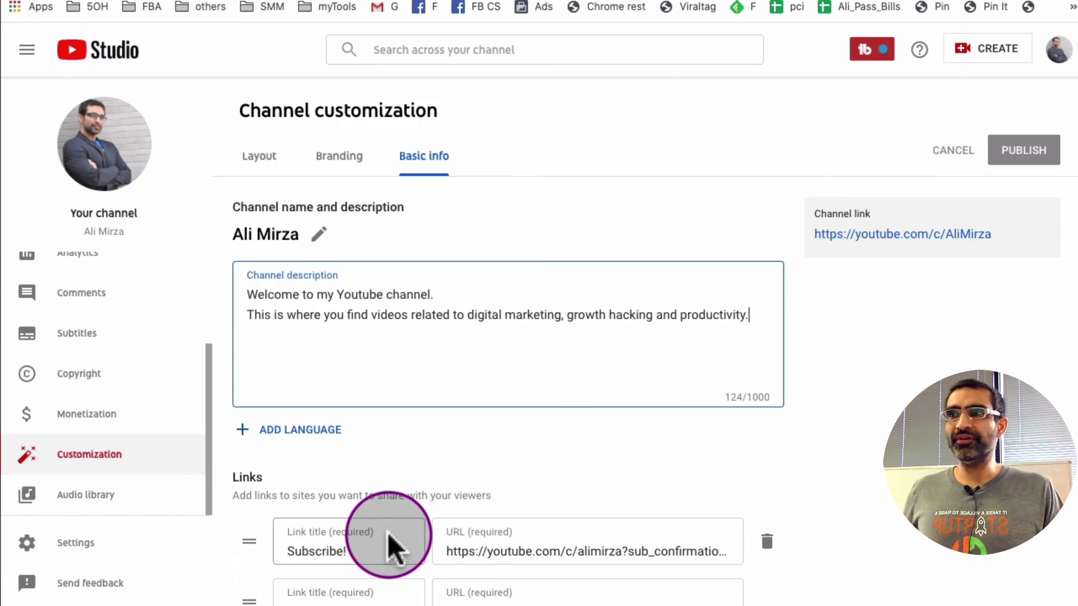